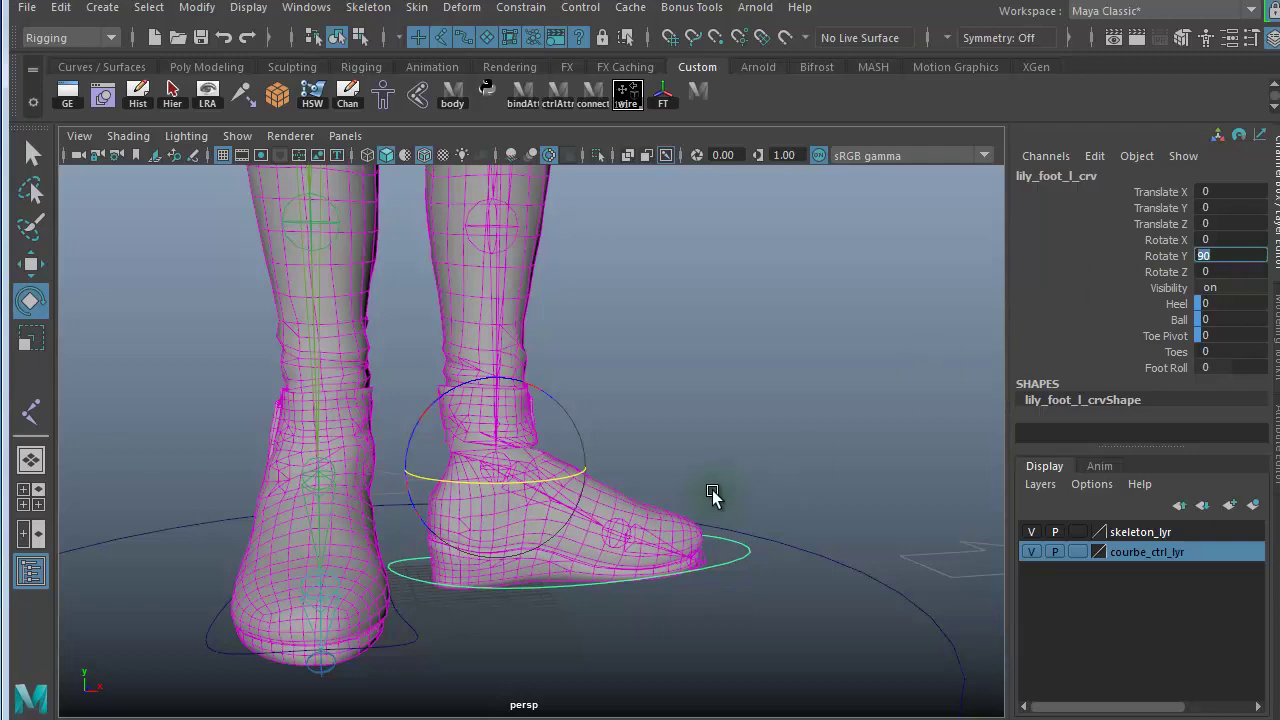
Step: Twist the left calf twist joint ctrl_calf_twist01_l around X and set its Rotate X to -45
left_click(780, 383)
left_click(518, 226)
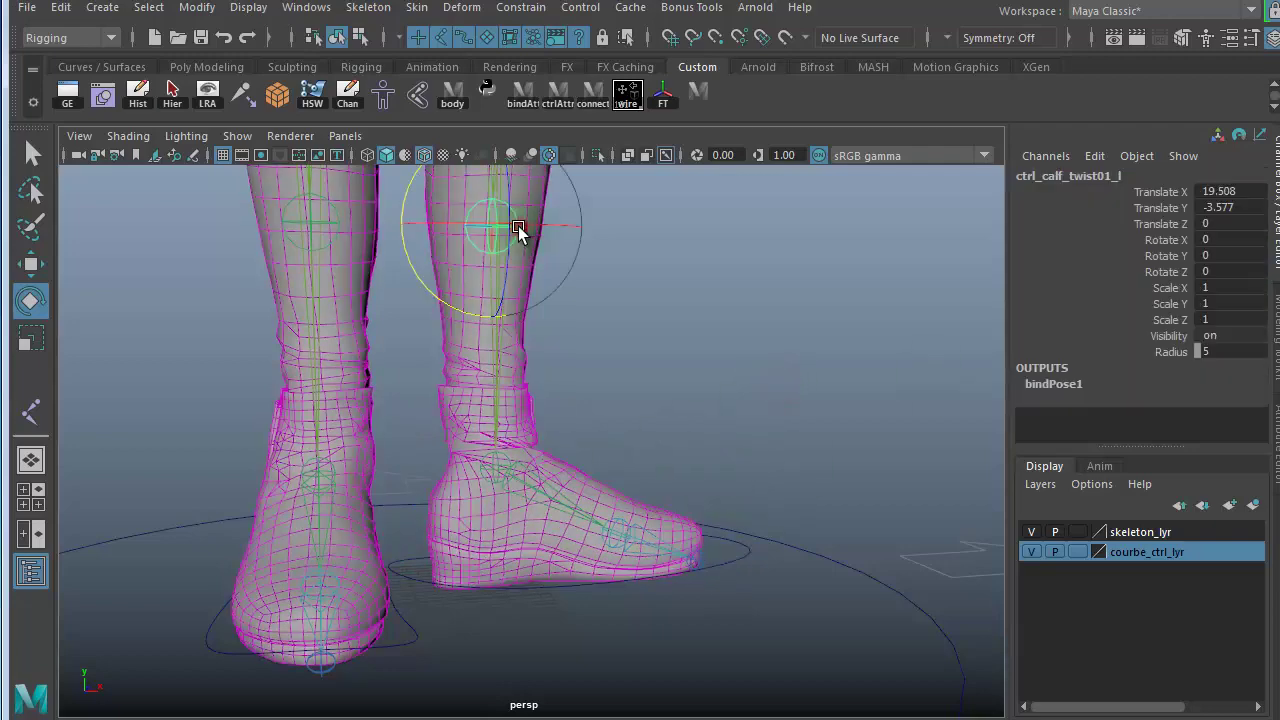
middle_click_drag(804, 274, 805, 351, "alt")
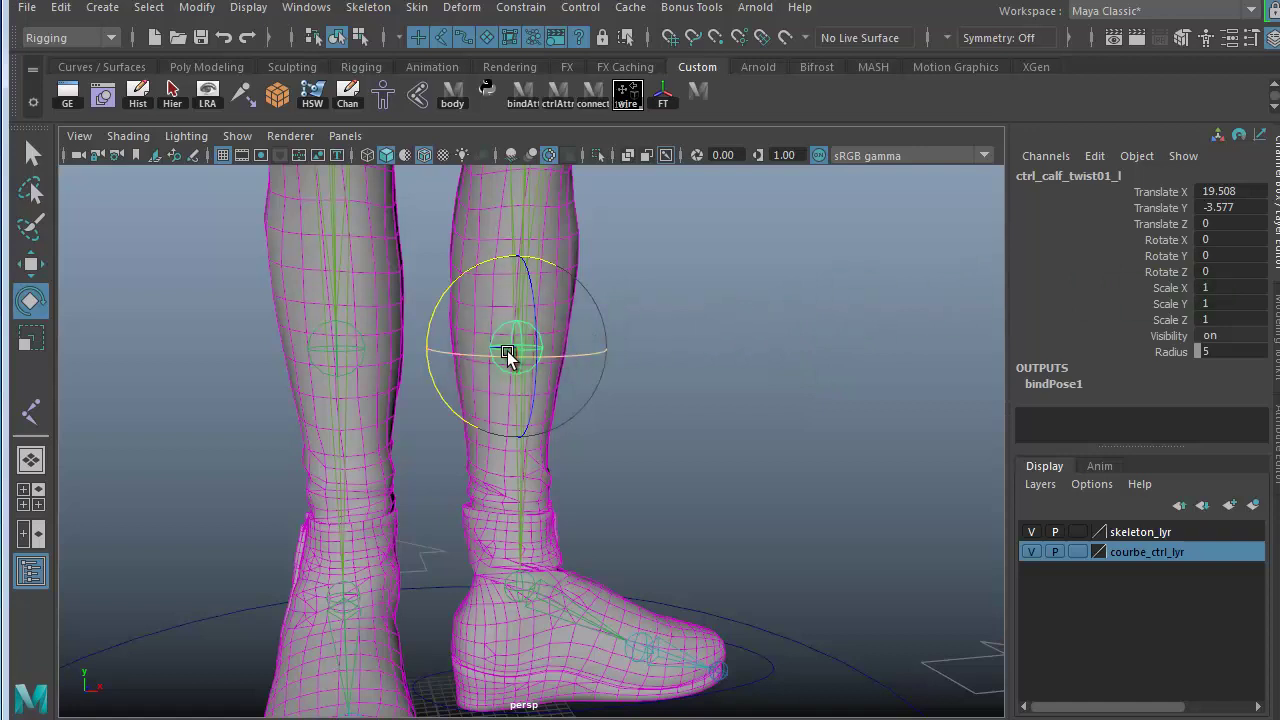
left_click_drag(509, 354, 580, 351)
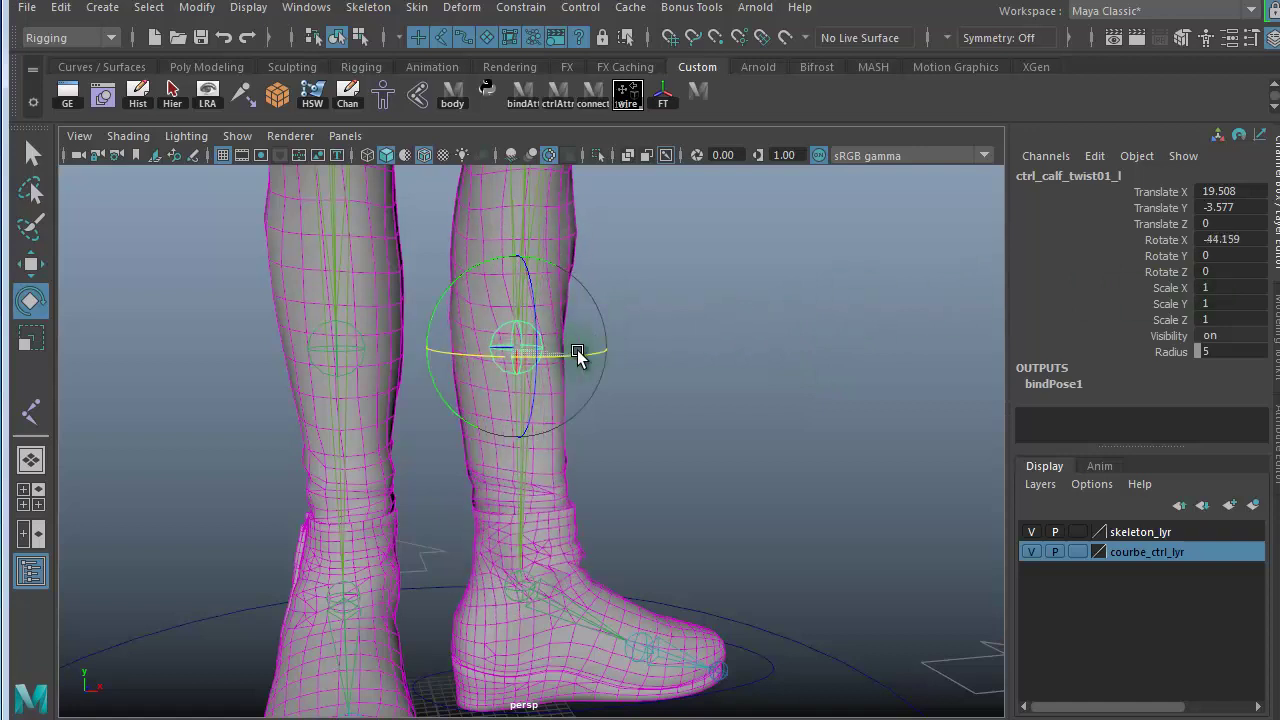
double_click(1229, 240)
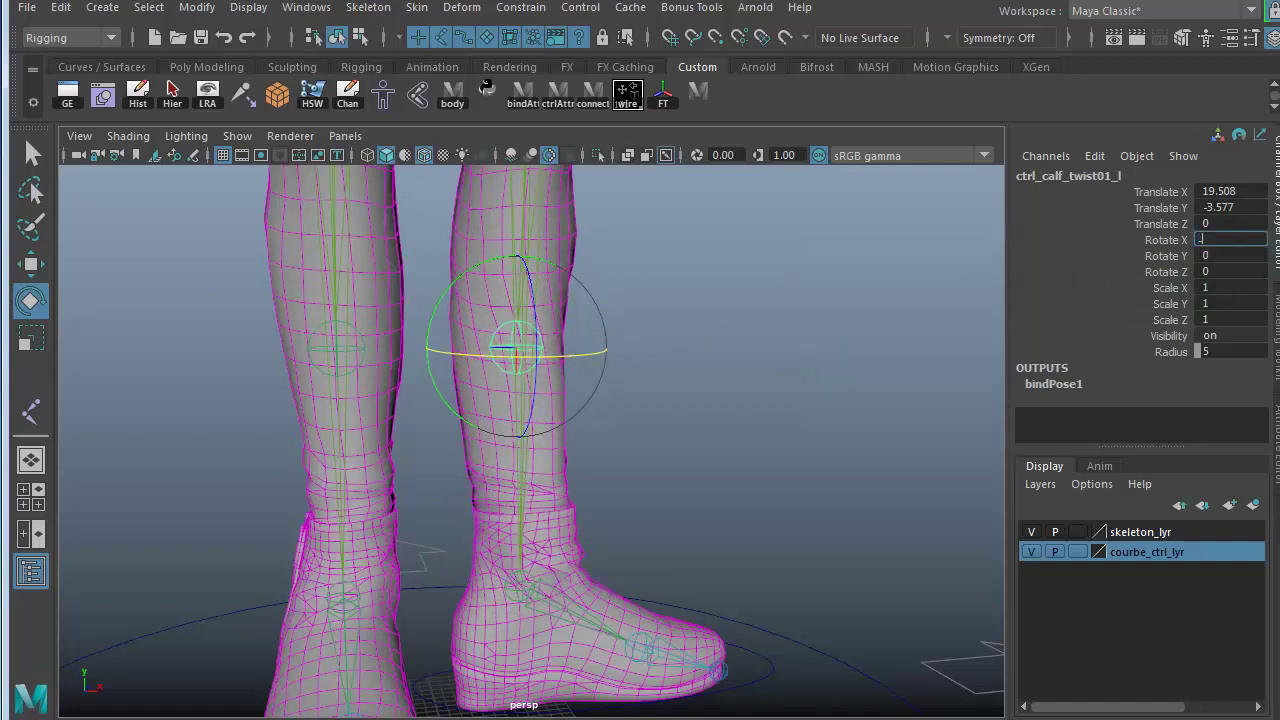
type("-45")
key("Return")
Step: Inspect the twisted ankle from another angle and set the calf twist joint's Rotate X to 3
left_click_drag(648, 480, 550, 470, "alt")
right_click_drag(589, 462, 541, 428, "alt")
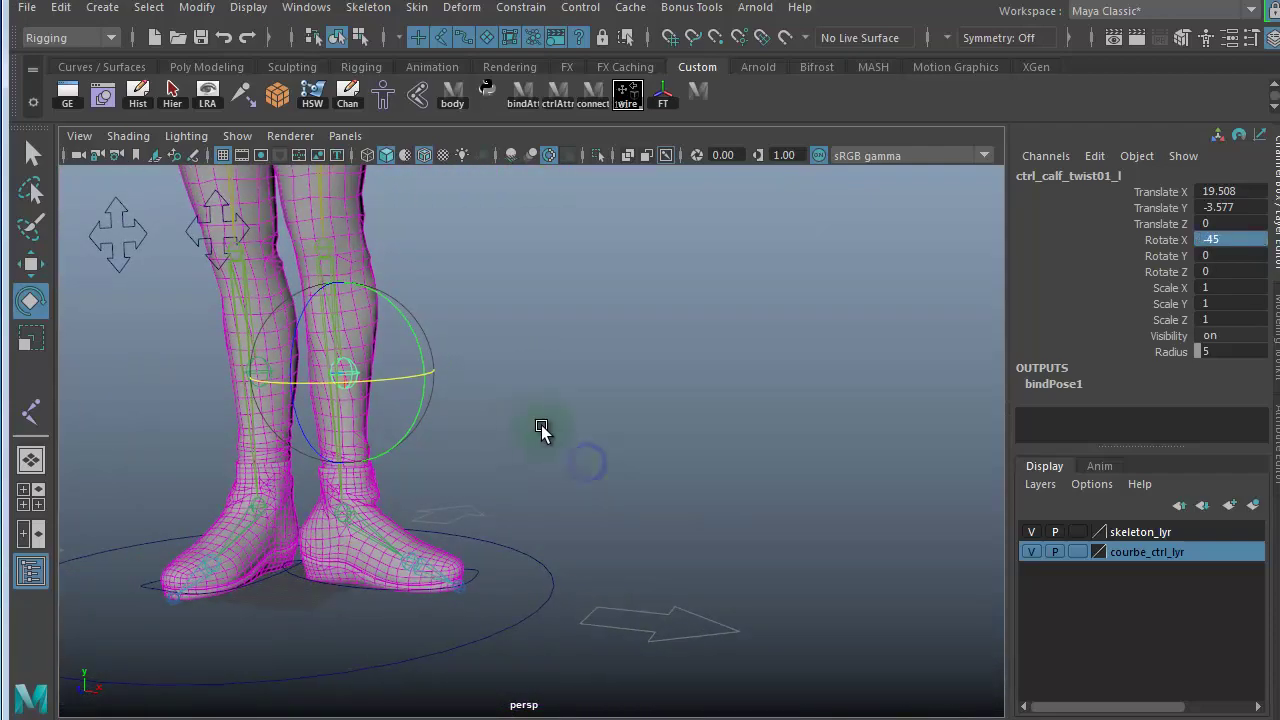
middle_click_drag(541, 427, 697, 426, "alt")
right_click_drag(543, 457, 845, 422, "alt")
mouse_move(538, 477)
left_mouse_down("alt")
mouse_move(366, 480)
mouse_move(526, 463)
left_mouse_up("alt")
right_click_drag(621, 452, 917, 297, "alt")
double_click(1215, 240)
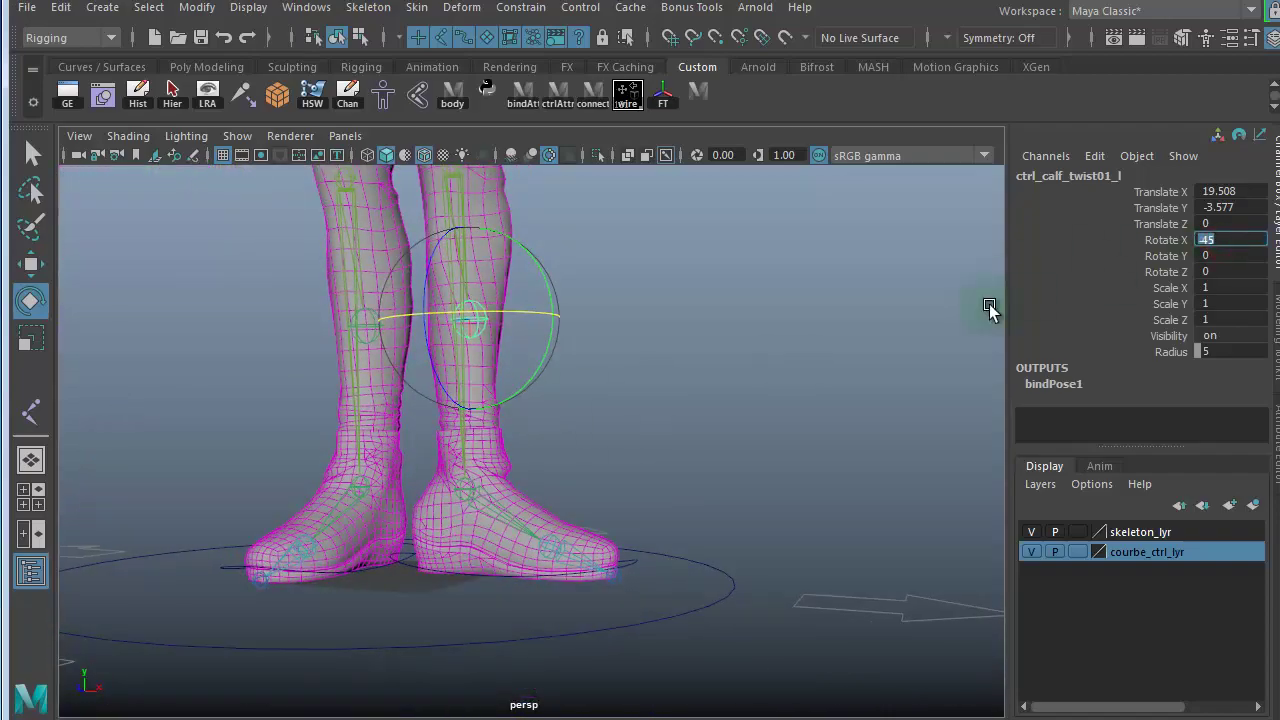
type("3")
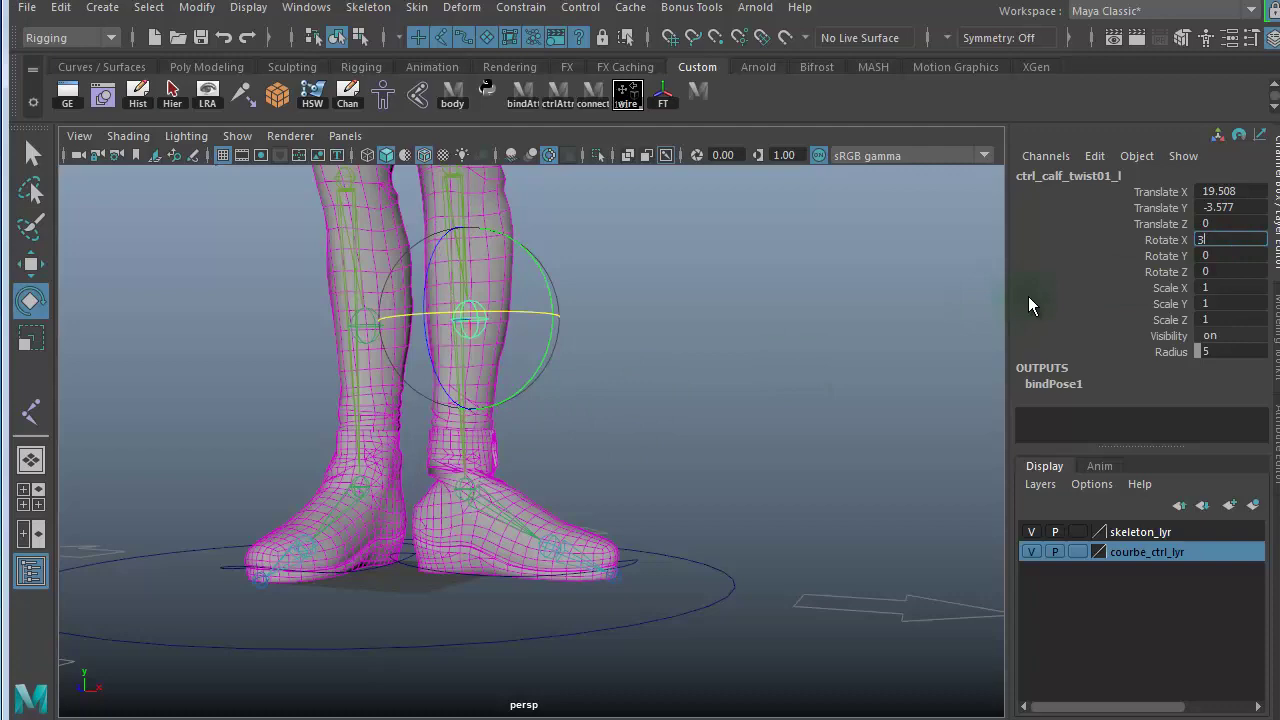
Step: Set Rotate Y of the left foot control curve lily_foot_l_crv to 0 and check the foot
left_click(629, 568)
double_click(1227, 252)
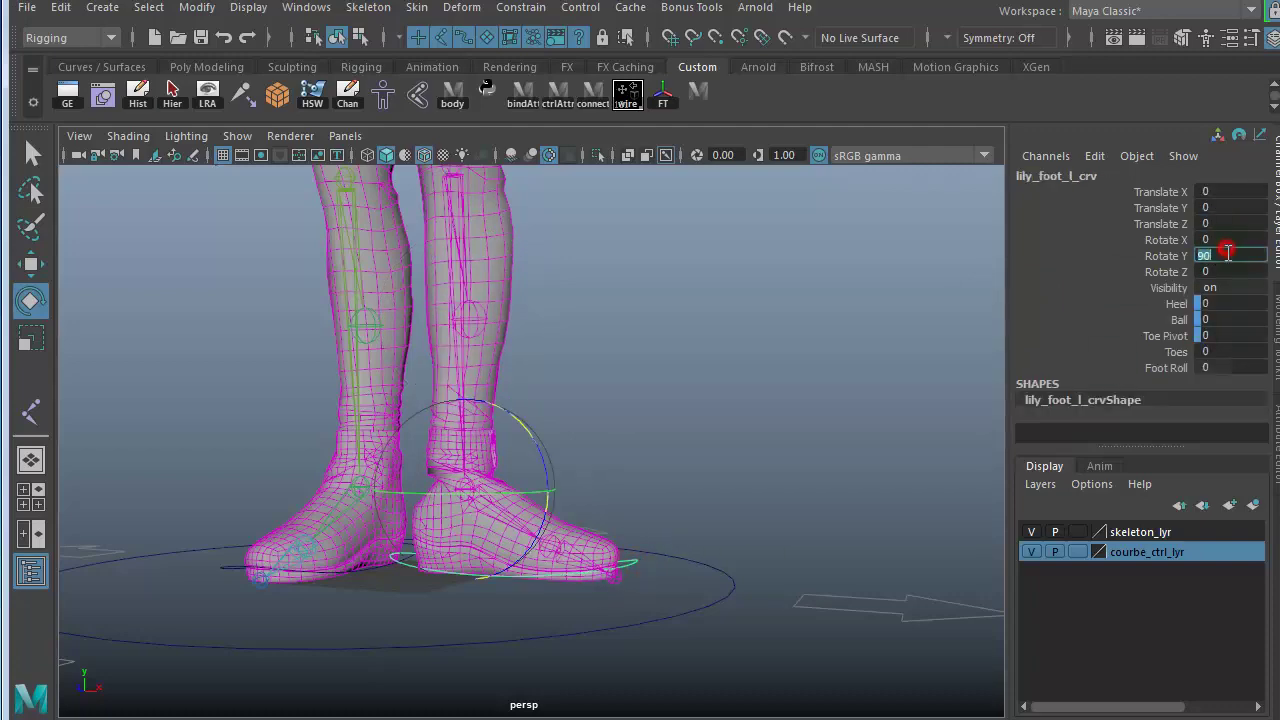
type("0")
key("Return")
right_click_drag(589, 387, 528, 388, "alt")
left_click_drag(642, 403, 648, 406, "alt")
right_click_drag(647, 408, 744, 405, "alt")
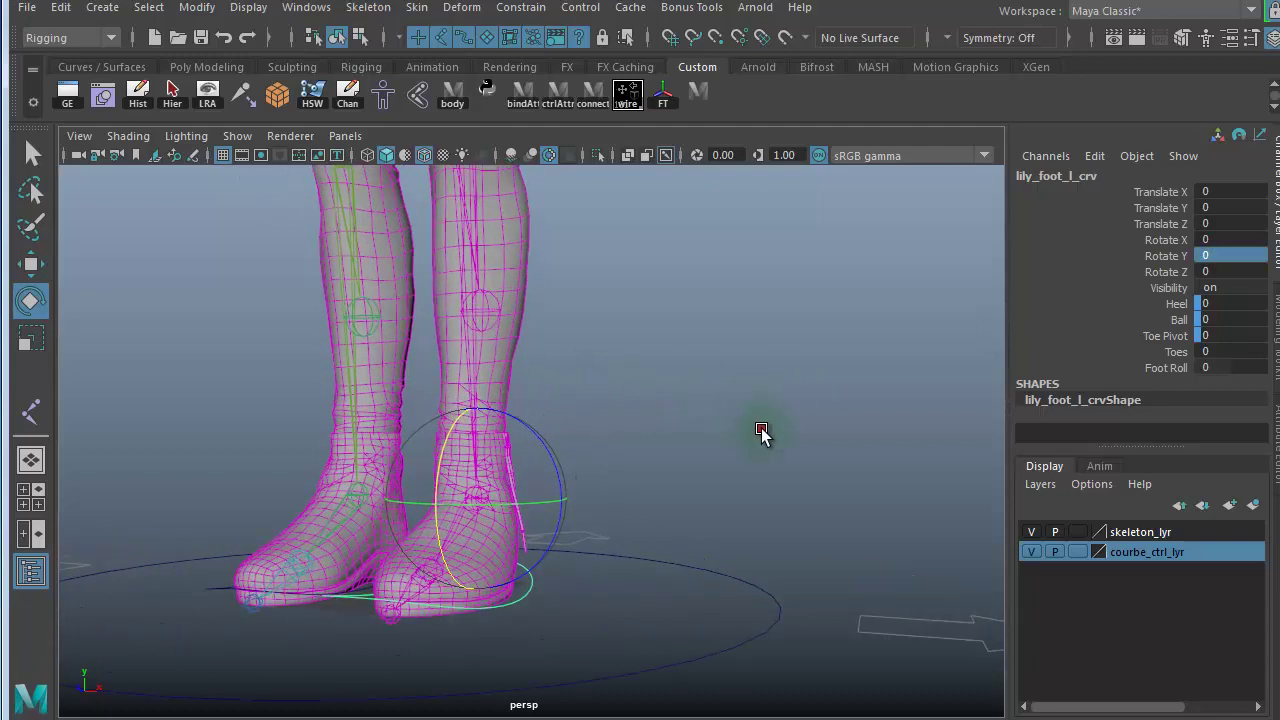
Step: Select the joints ctrl_foot_l and ctrl_calf_twist01_l together and open the Node Editor
left_click(763, 430)
right_click_drag(490, 533, 442, 572, "alt")
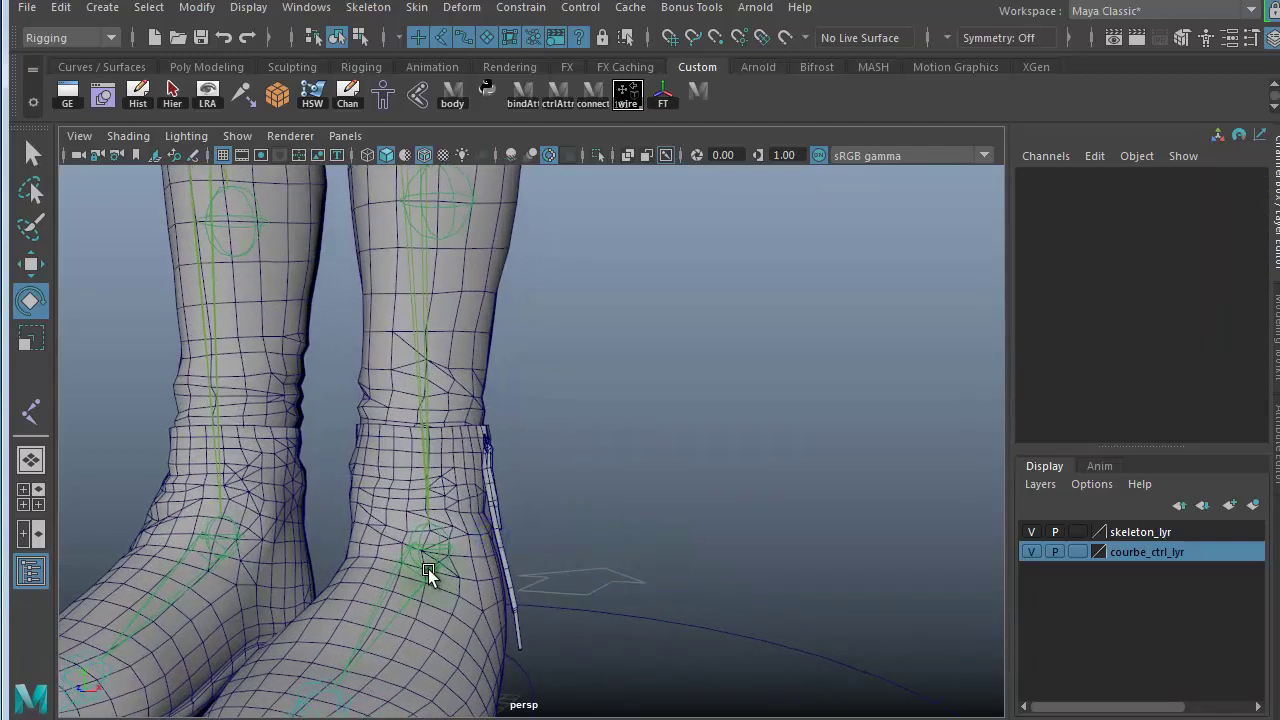
left_click(428, 569)
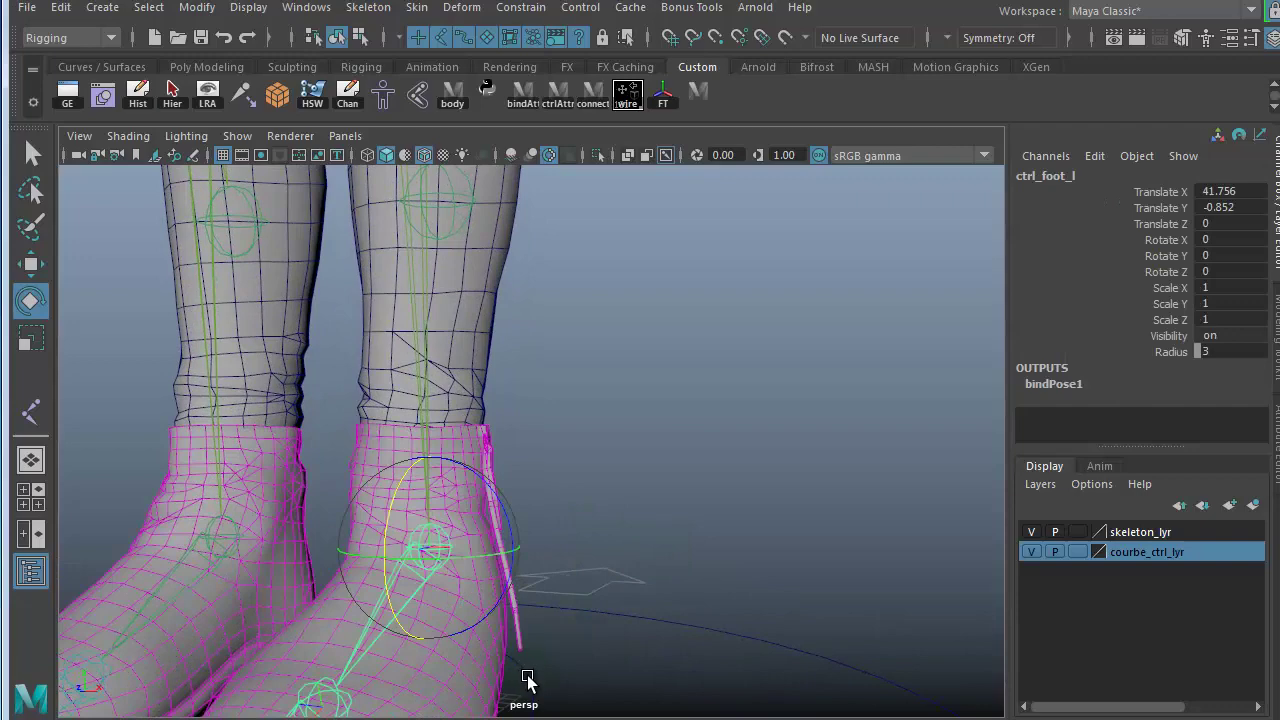
right_click_drag(700, 371, 634, 366, "alt")
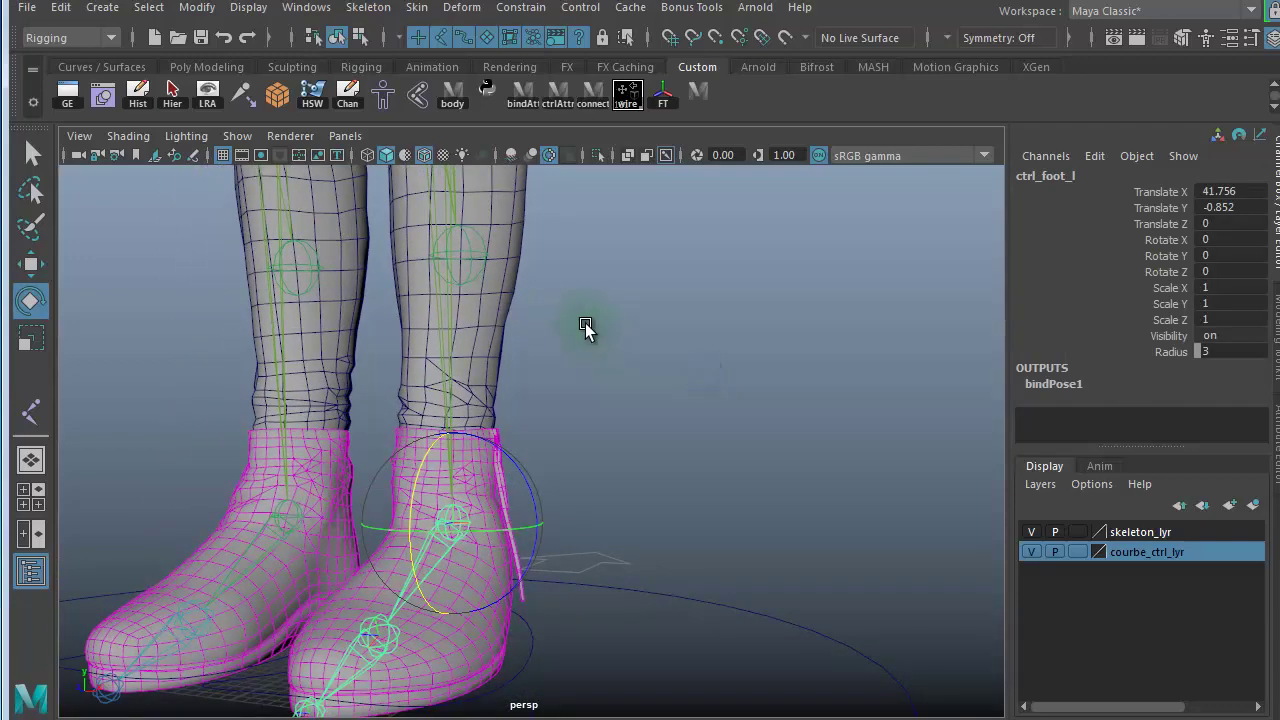
left_click(469, 239)
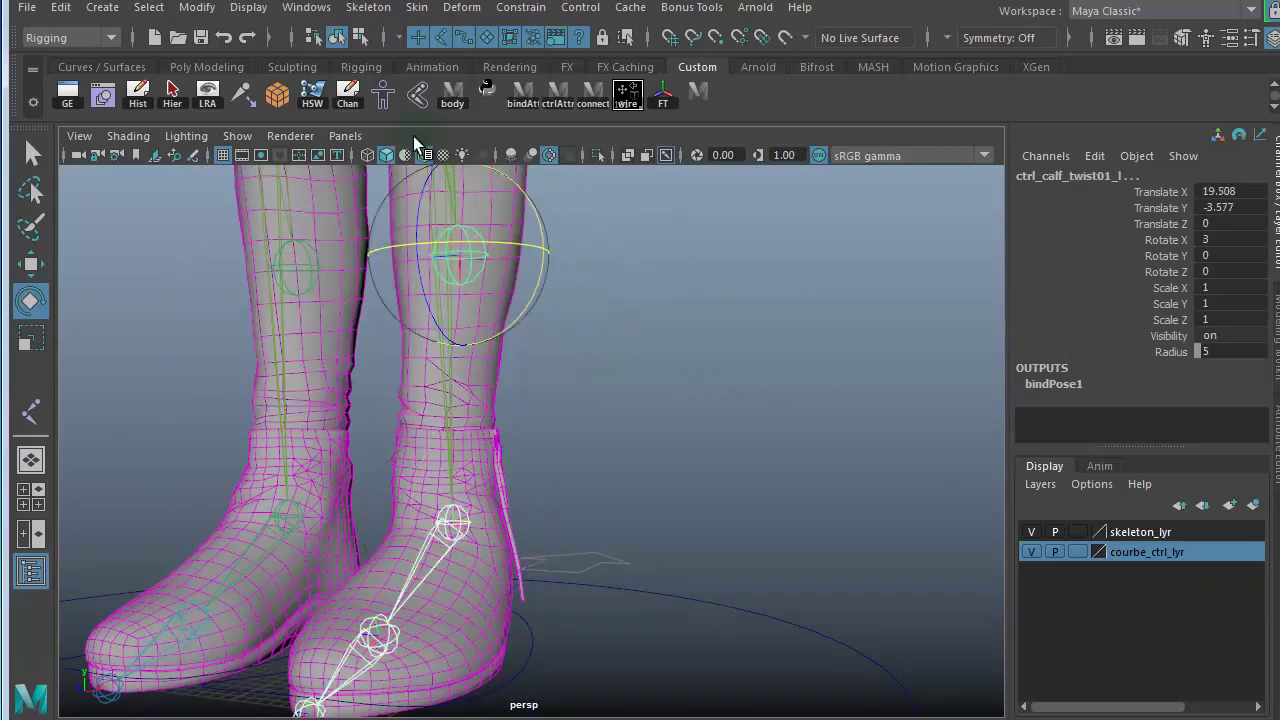
left_click(320, 8)
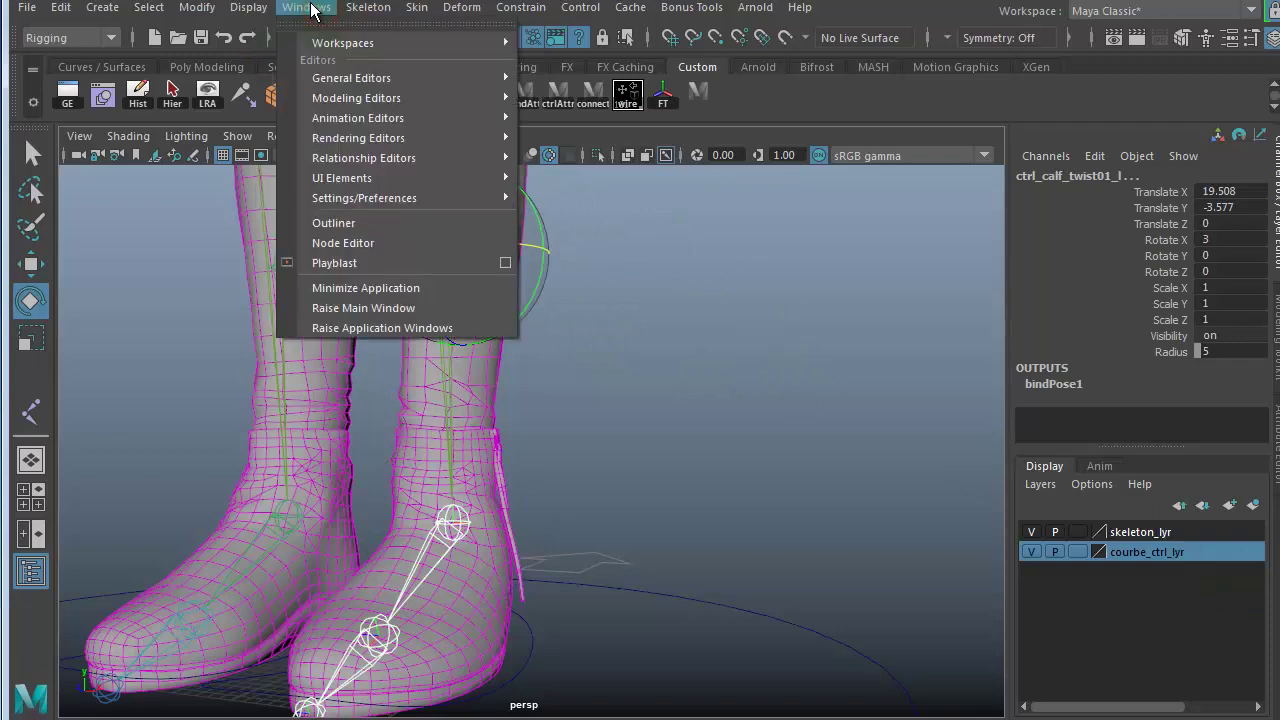
left_click(362, 240)
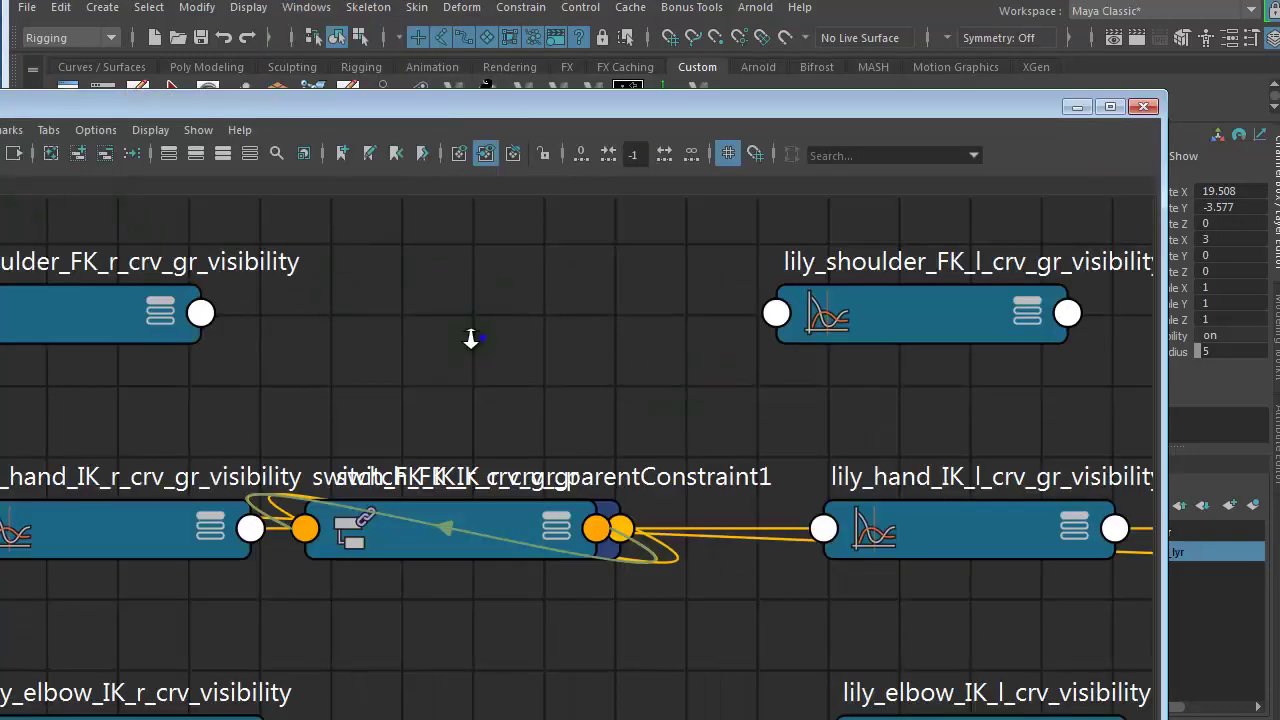
Step: Clear all existing nodes from the Node Editor graph and arrange the editor window for working
right_click_drag(471, 338, 180, 302, "alt")
middle_click_drag(360, 343, 398, 389, "alt")
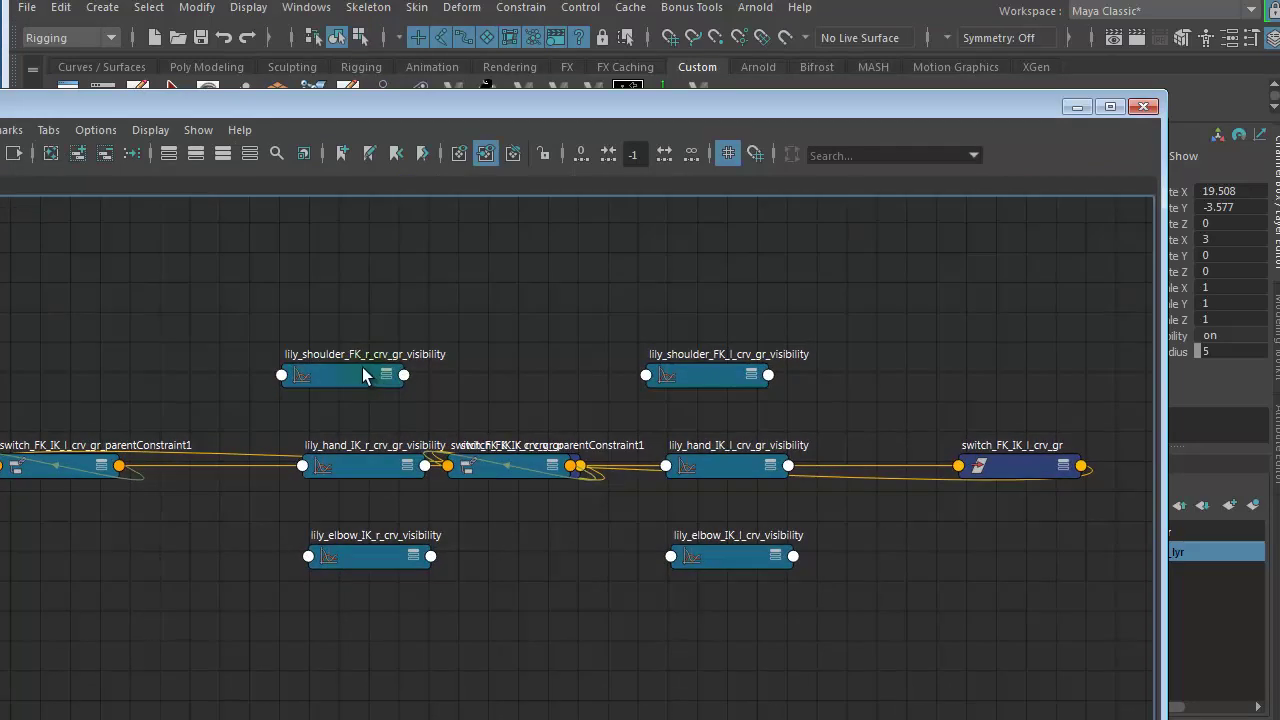
left_click_drag(476, 112, 609, 13)
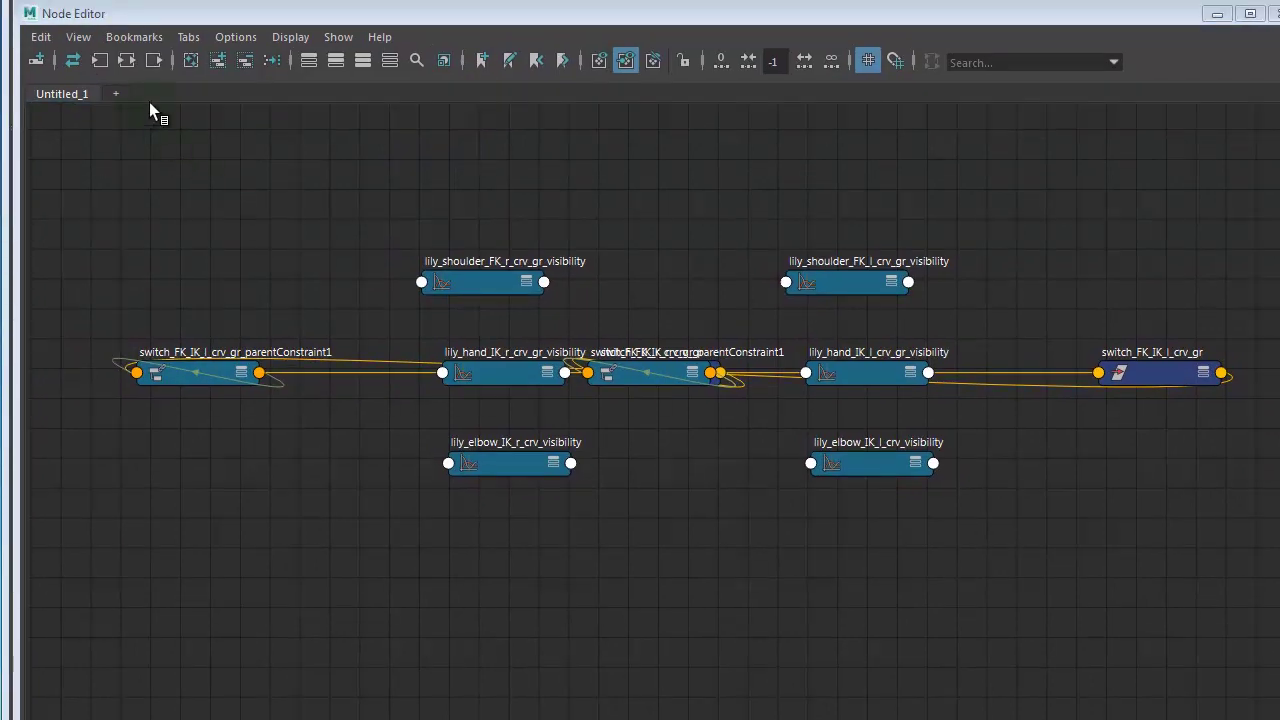
left_click(192, 60)
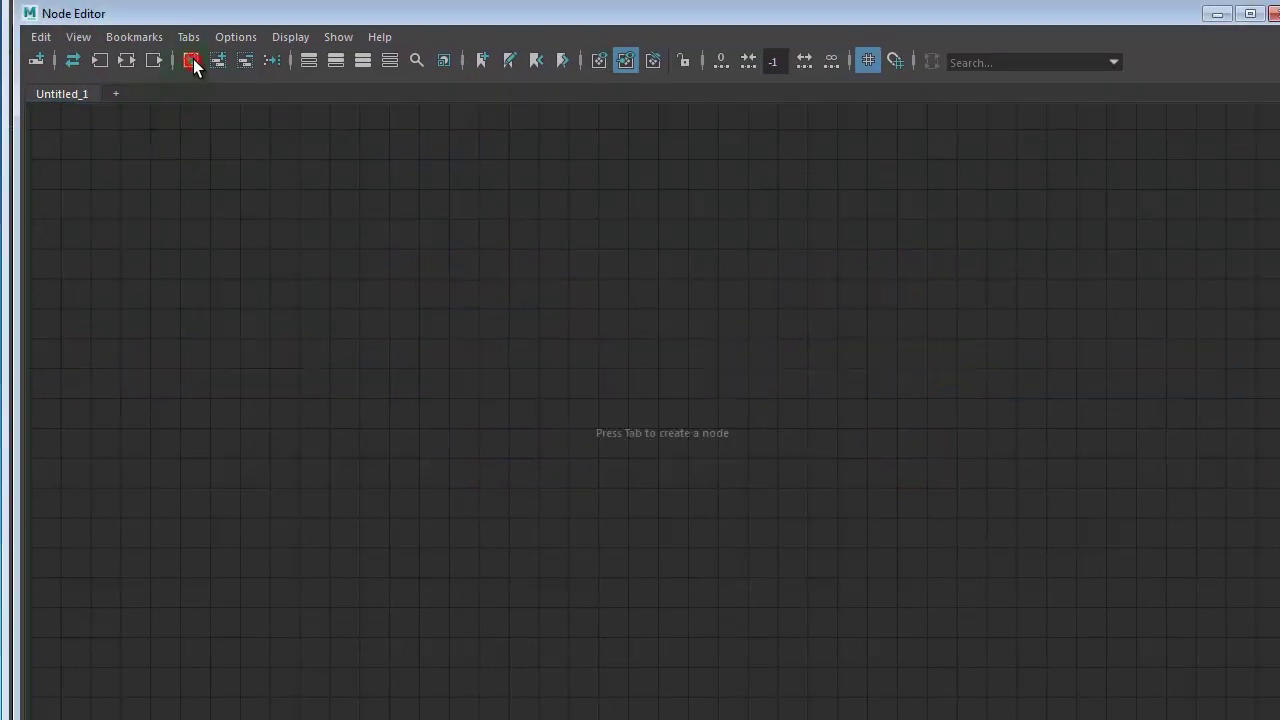
double_click(248, 8)
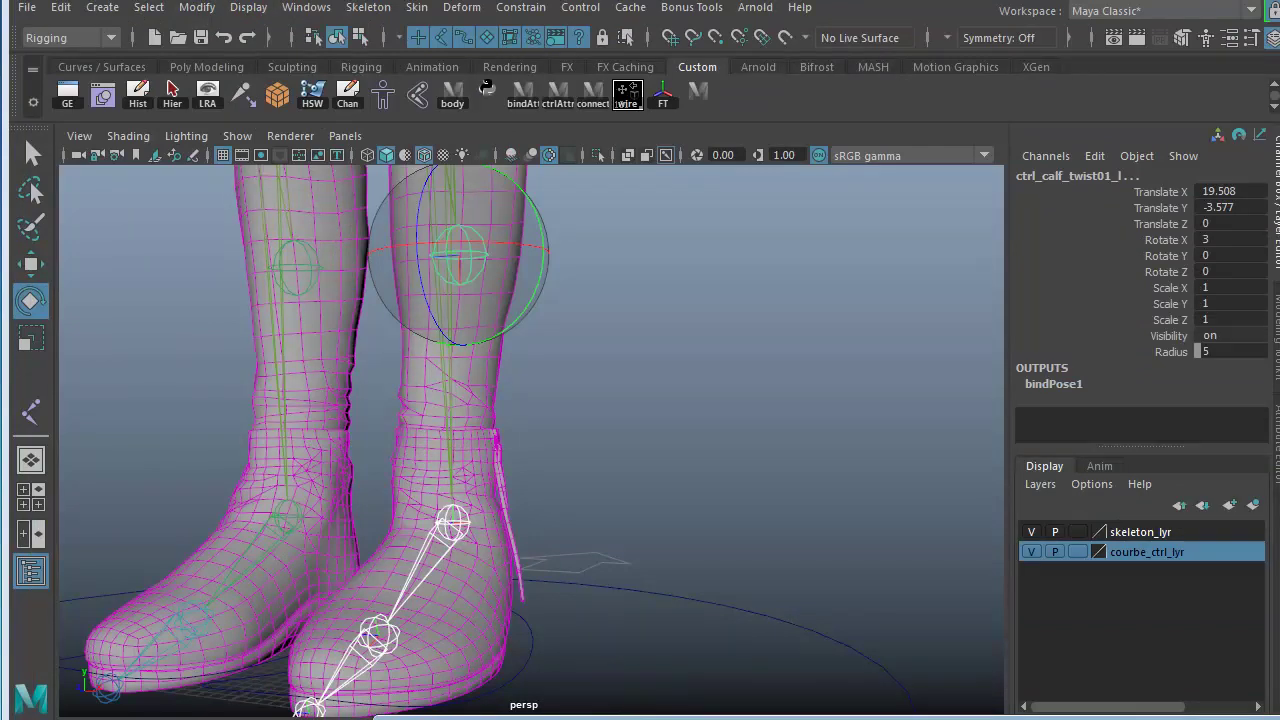
left_click_drag(700, 717, 359, 20)
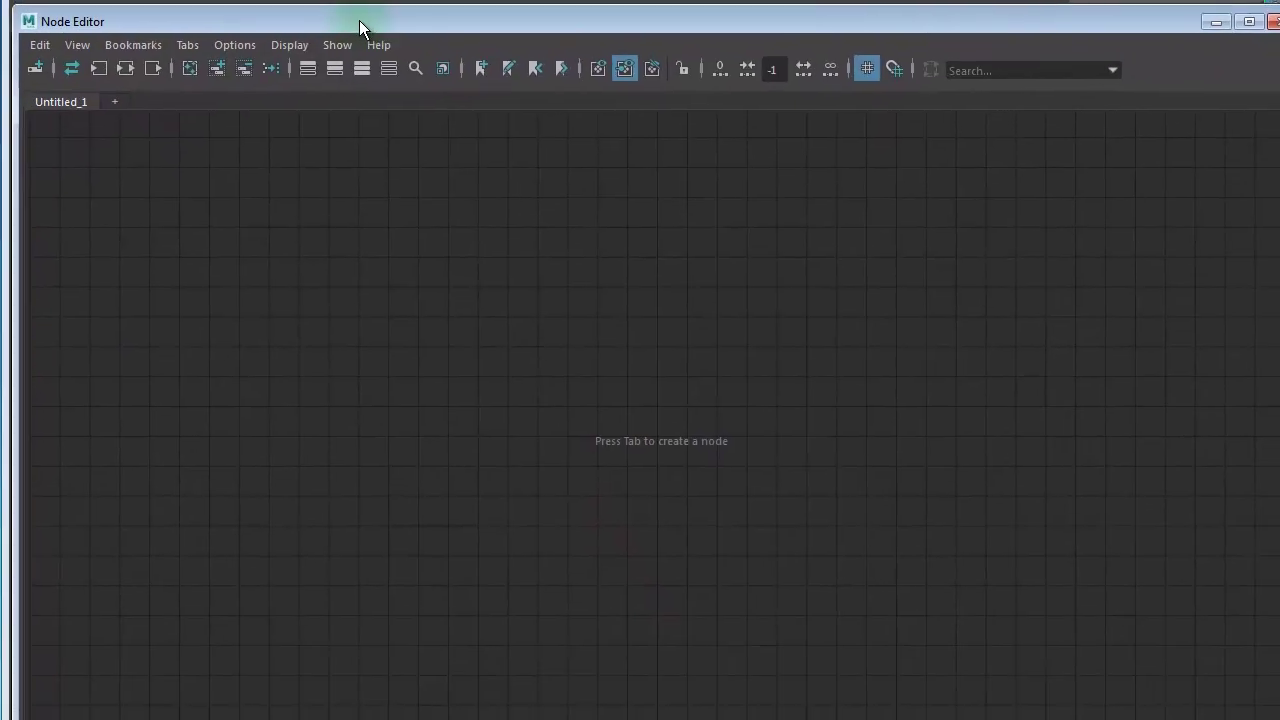
Step: Add the selected joints to the graph and align them in a row, with ctrl_foot_l before ctrl_calf_twist01_l
left_click(220, 64)
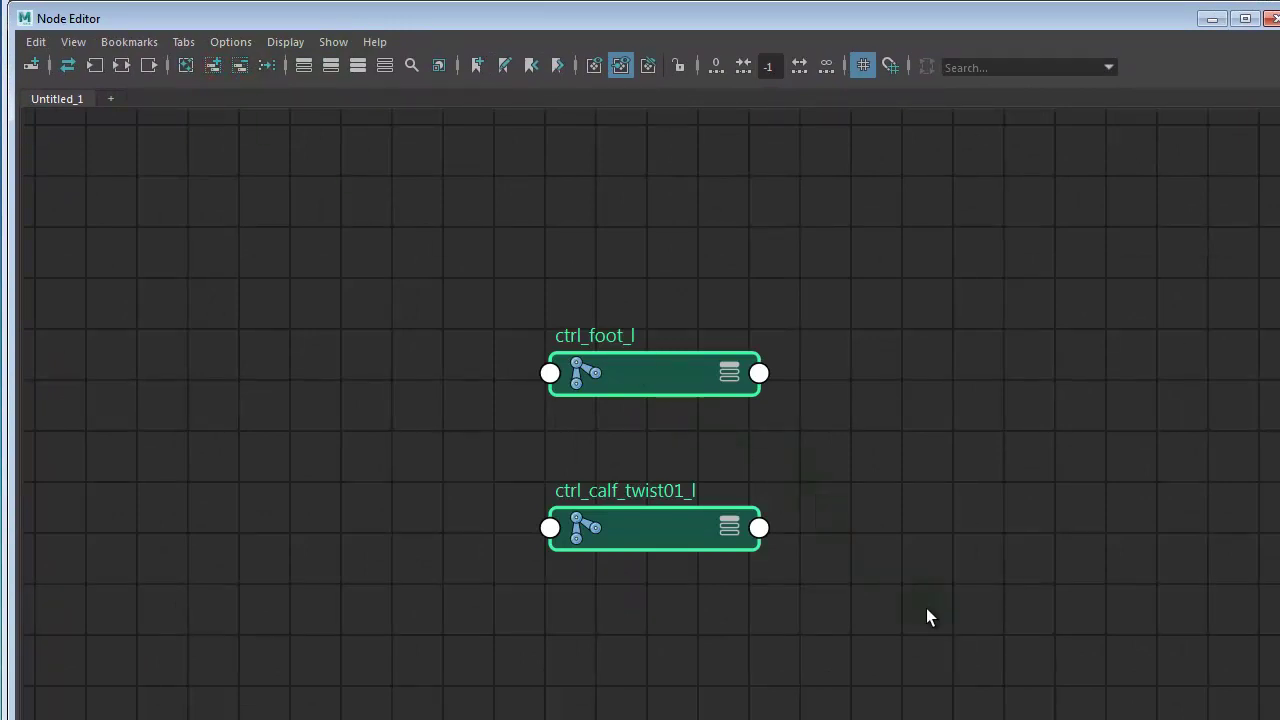
left_click_drag(629, 366, 479, 325)
left_click(808, 434)
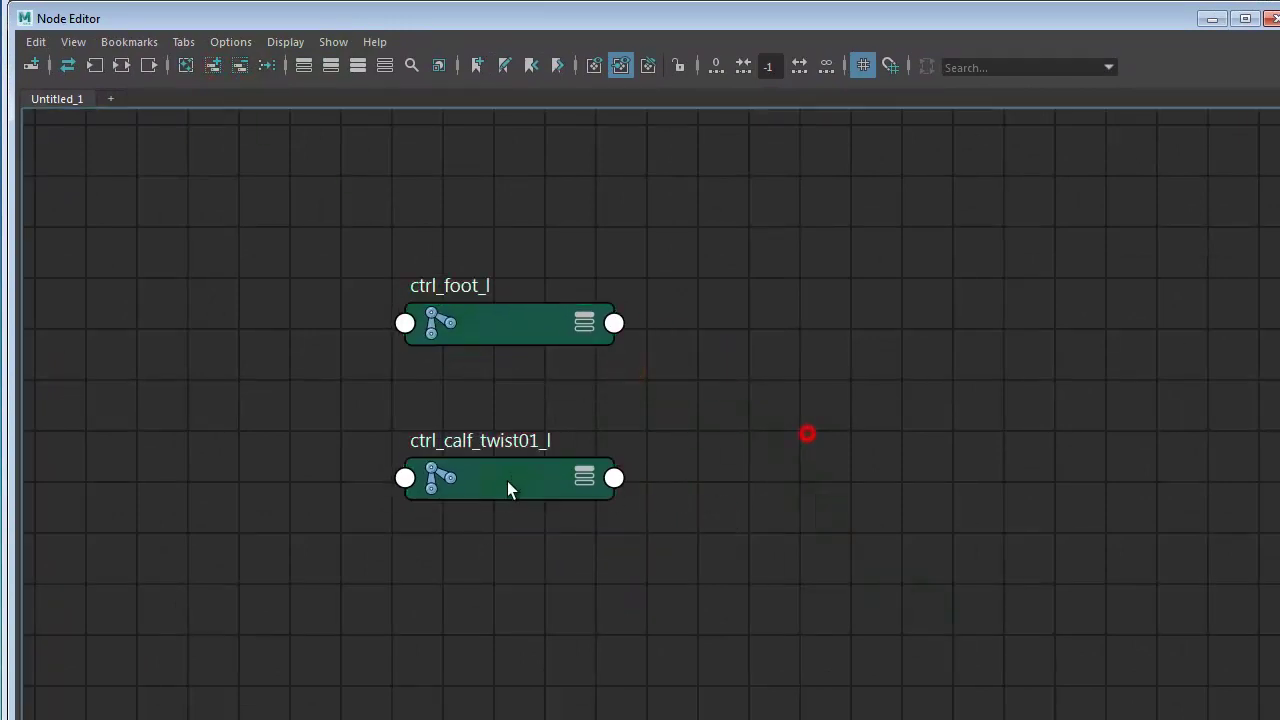
left_click_drag(490, 484, 886, 338)
left_click_drag(490, 320, 310, 320)
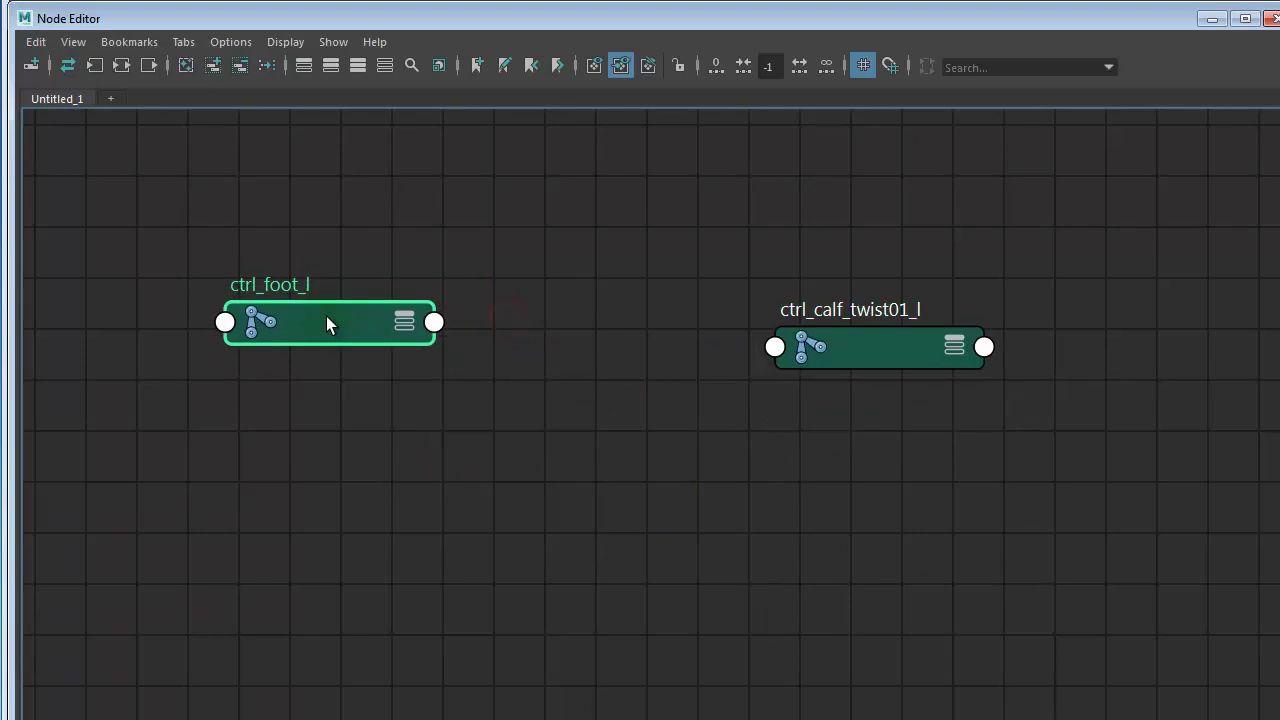
left_click_drag(849, 356, 827, 332)
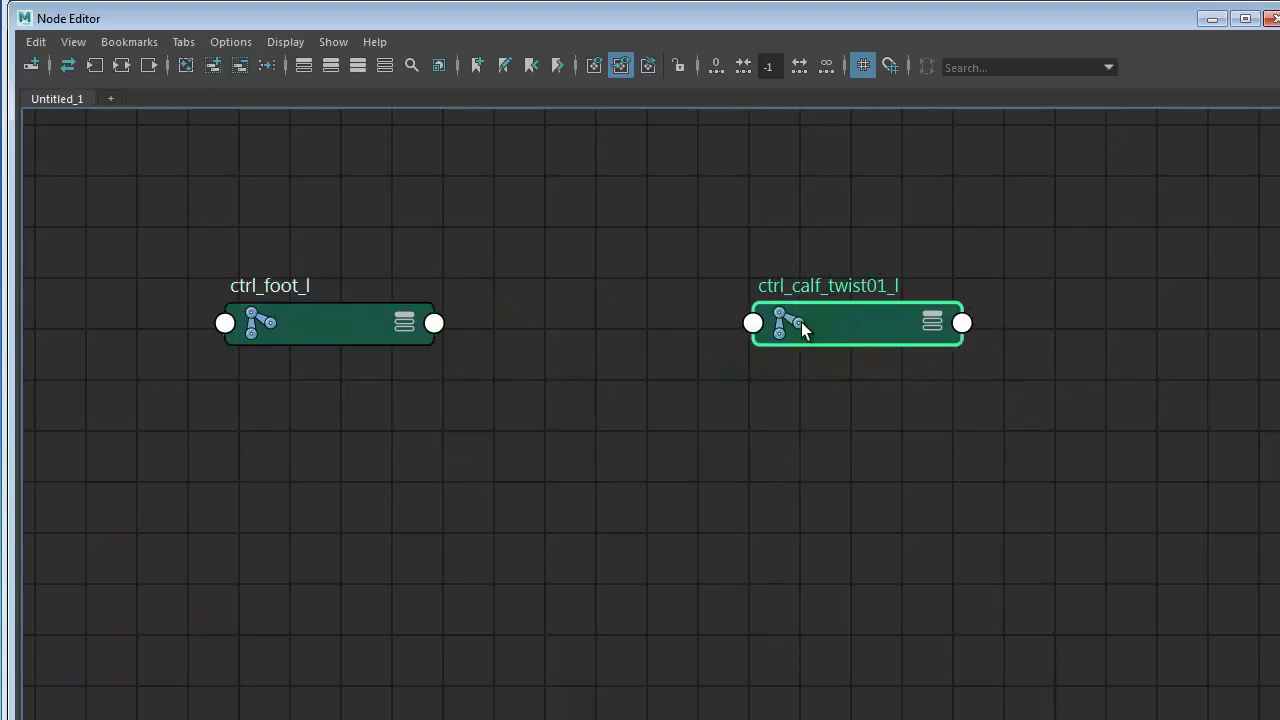
Step: Uncover the viewport and rotate the left foot control curve about 85 degrees around Y
left_click_drag(614, 20, 1279, 240)
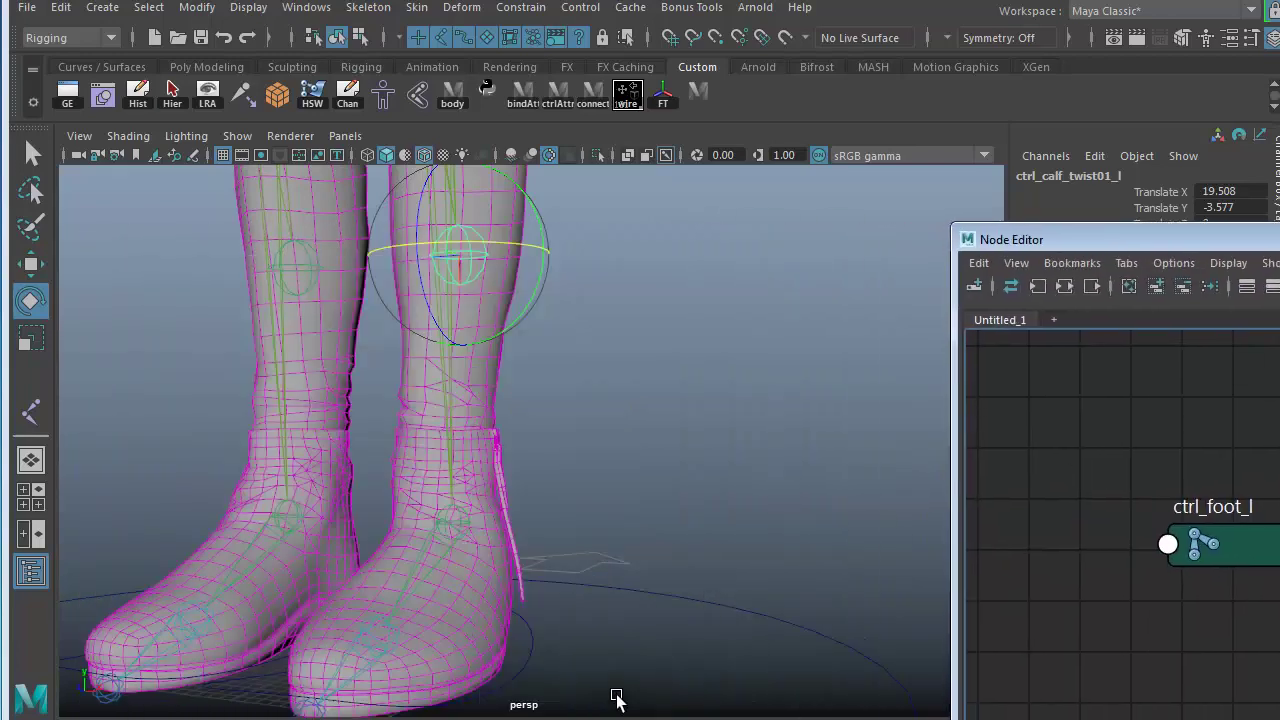
left_click(526, 662)
left_click_drag(455, 533, 567, 522)
left_click(706, 420)
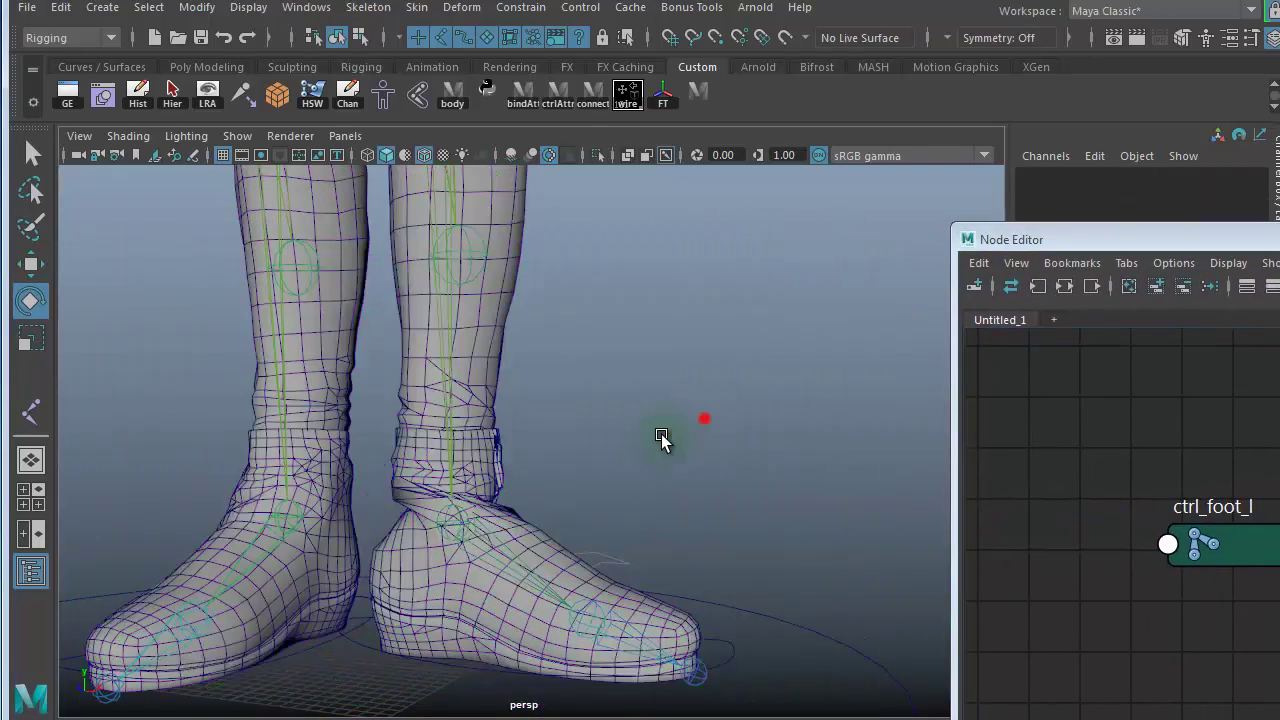
Step: Check the foot joint's rotation values and twist the left calf joint to about -79 degrees around X
left_click(491, 543)
left_click_drag(1189, 245, 1279, 421)
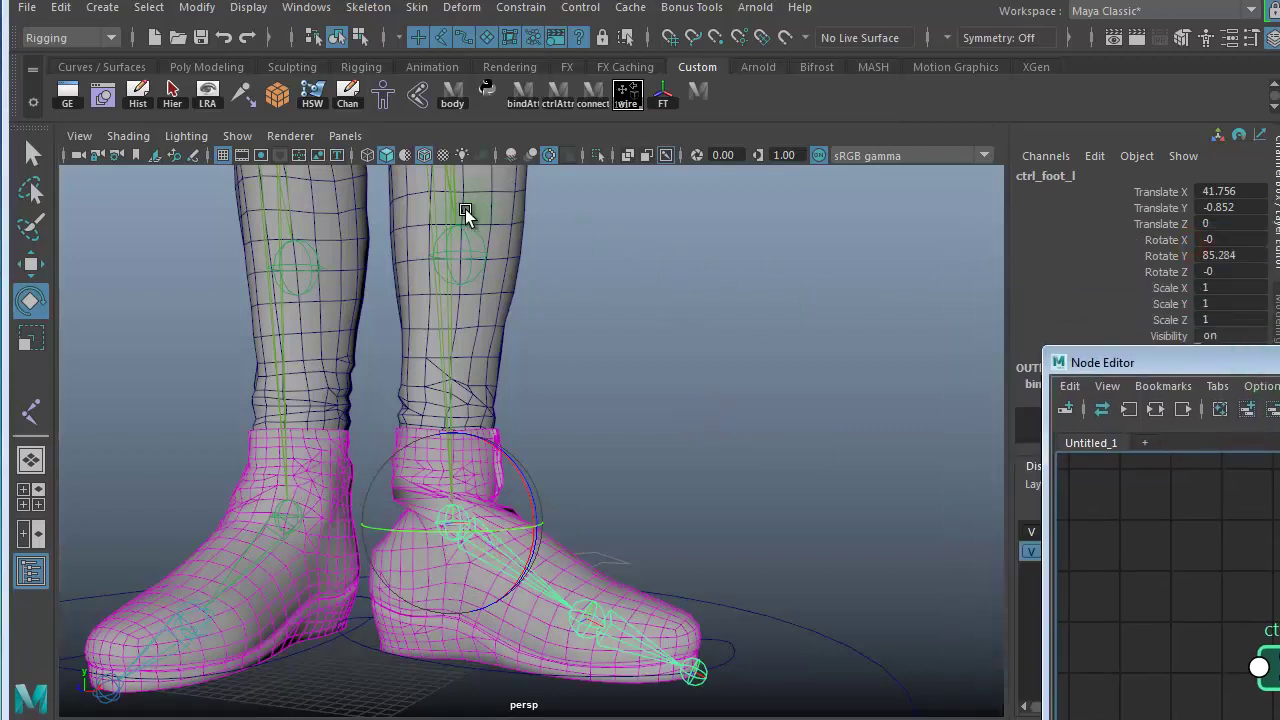
left_click(468, 246)
left_click_drag(435, 244, 545, 246)
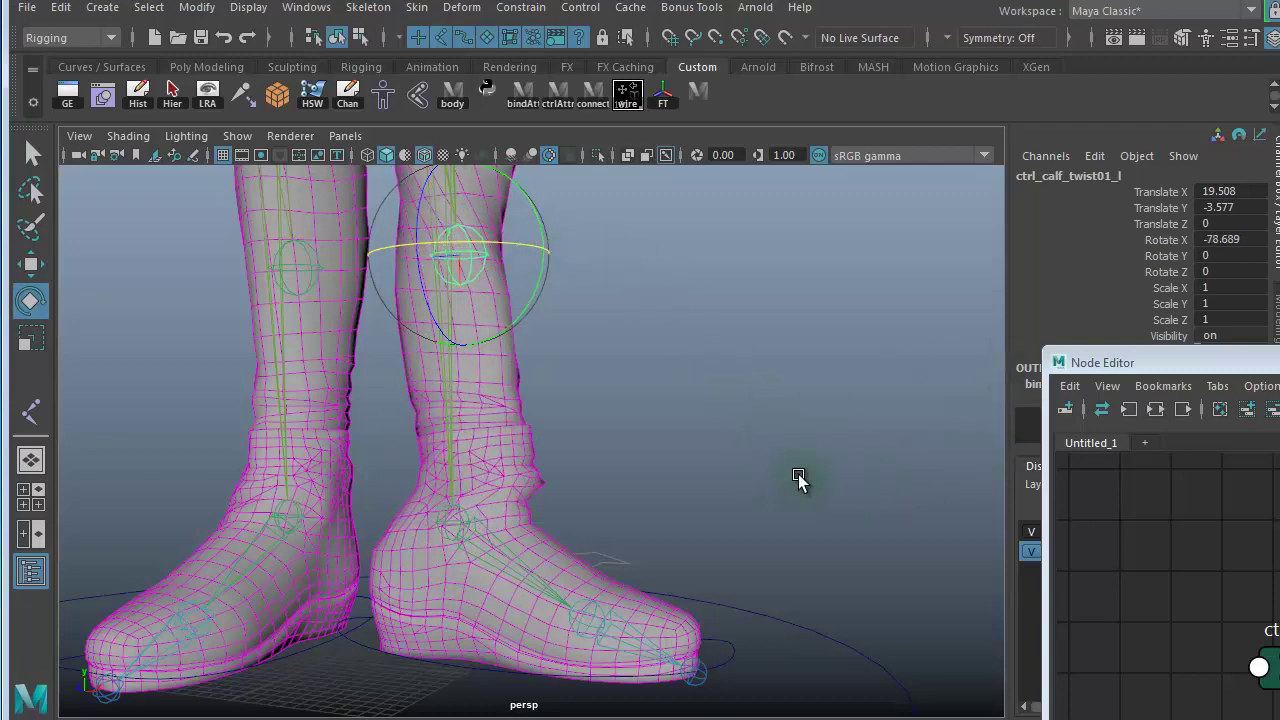
Step: Set the left foot control curve's Rotate Y to 0 and open the calf twist joint's Rotate X for editing
left_click(732, 652)
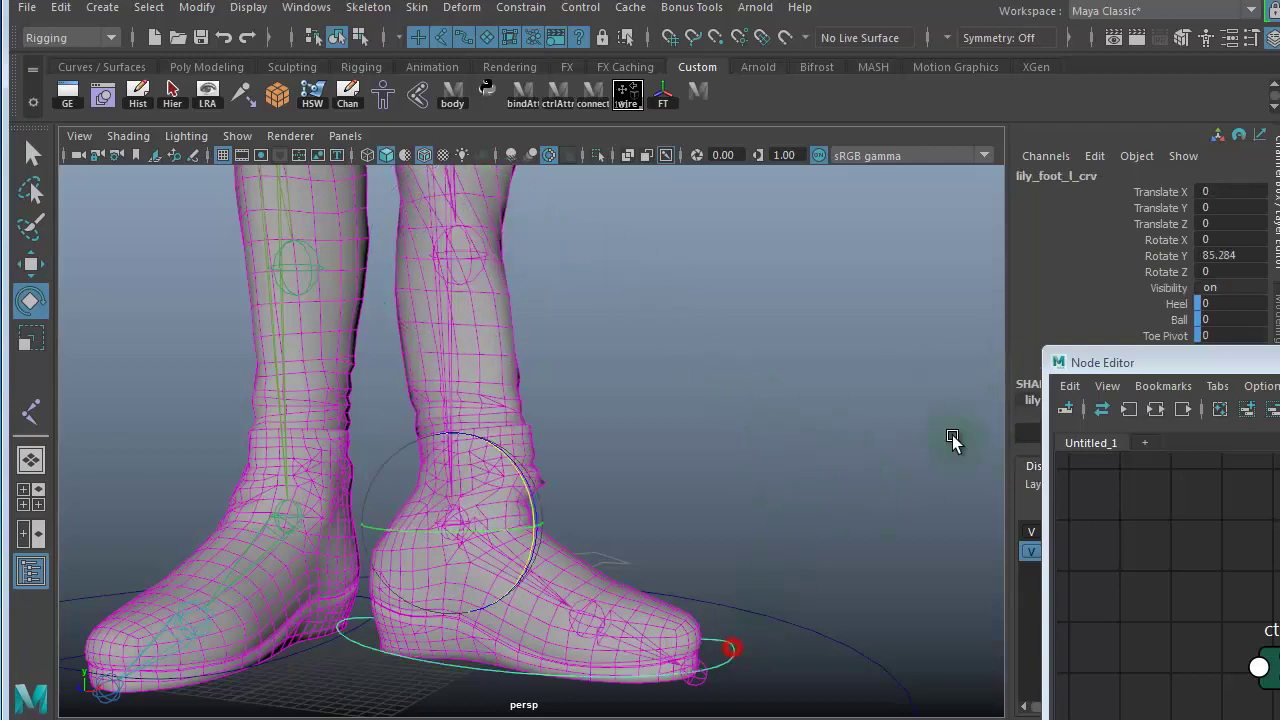
left_click(1238, 257)
left_click(1232, 257)
type("0")
key("Return")
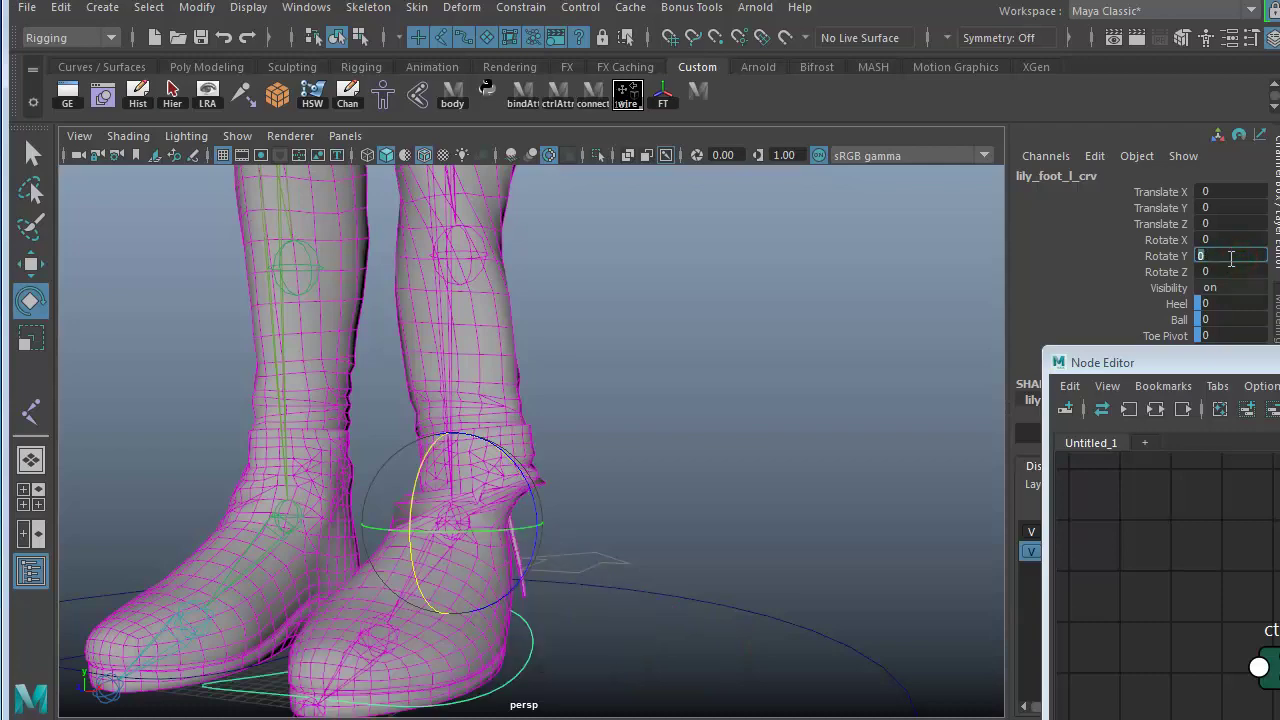
left_click(478, 268)
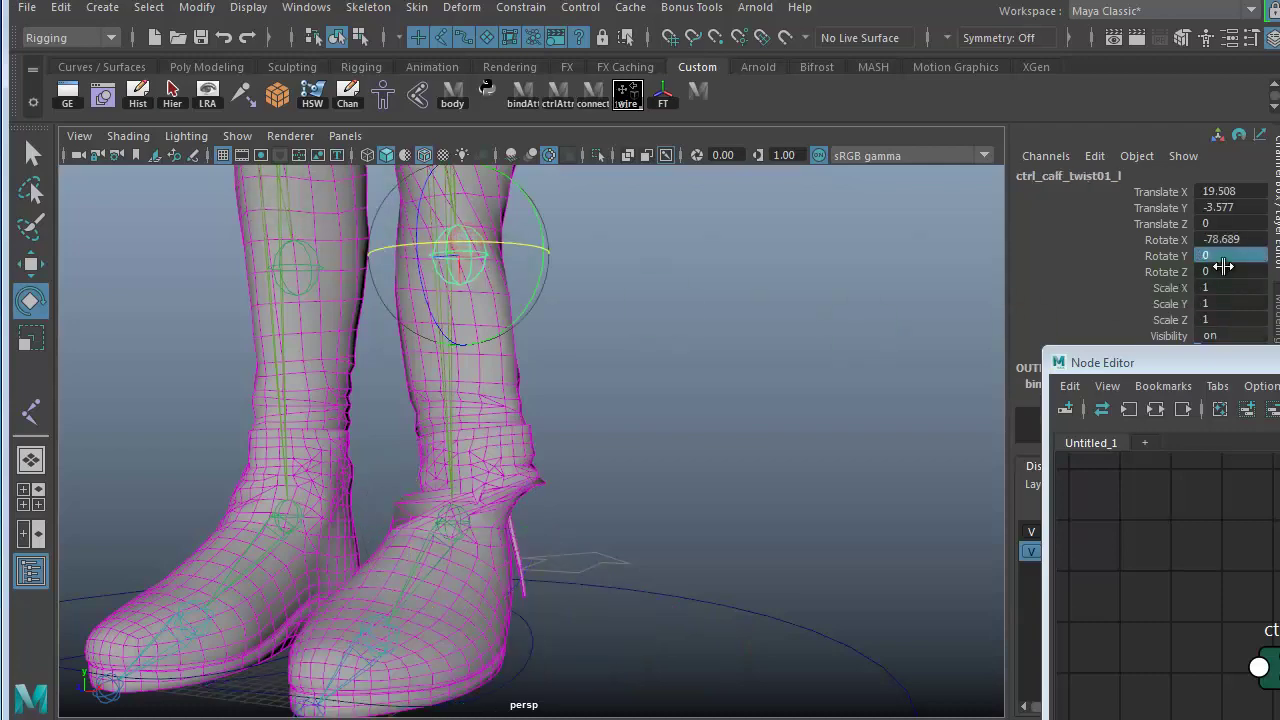
left_click(1230, 240)
left_click(1230, 240)
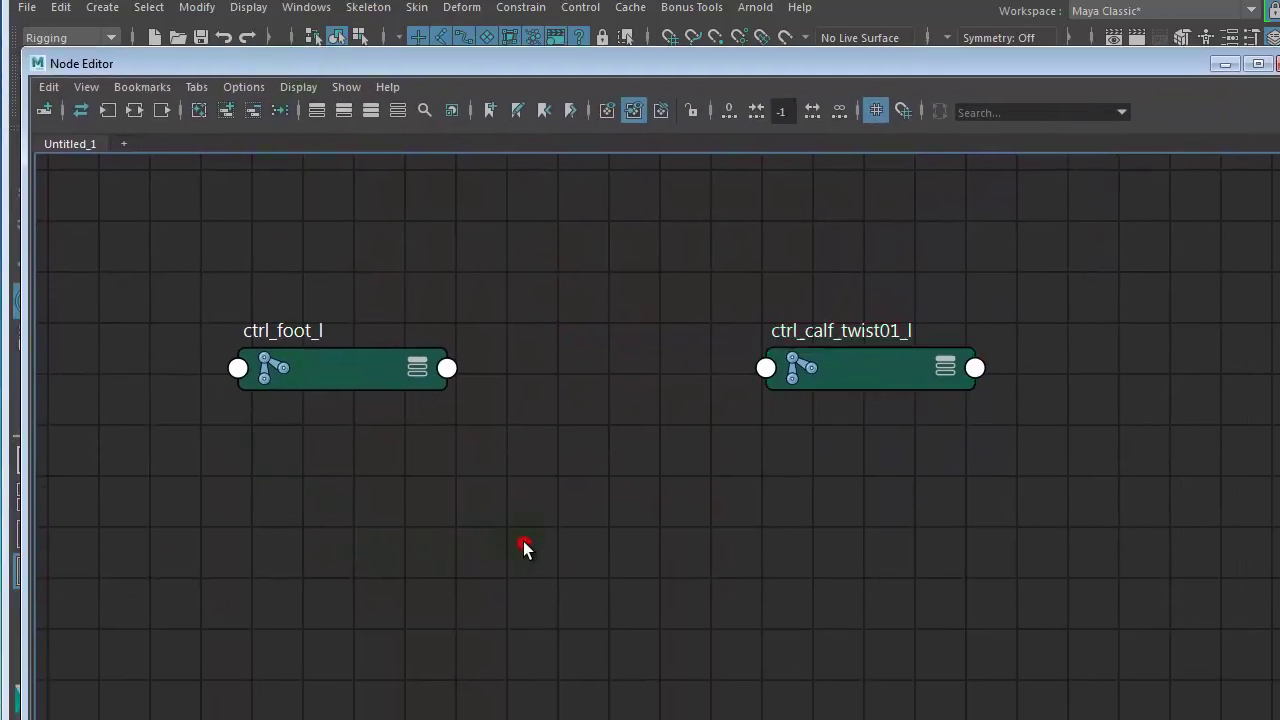
Step: Create a multiplyDivide node, place it between and above the two joint nodes, and move ctrl_calf_twist01_l farther from ctrl_foot_l
scroll(697, 538, "down", 2)
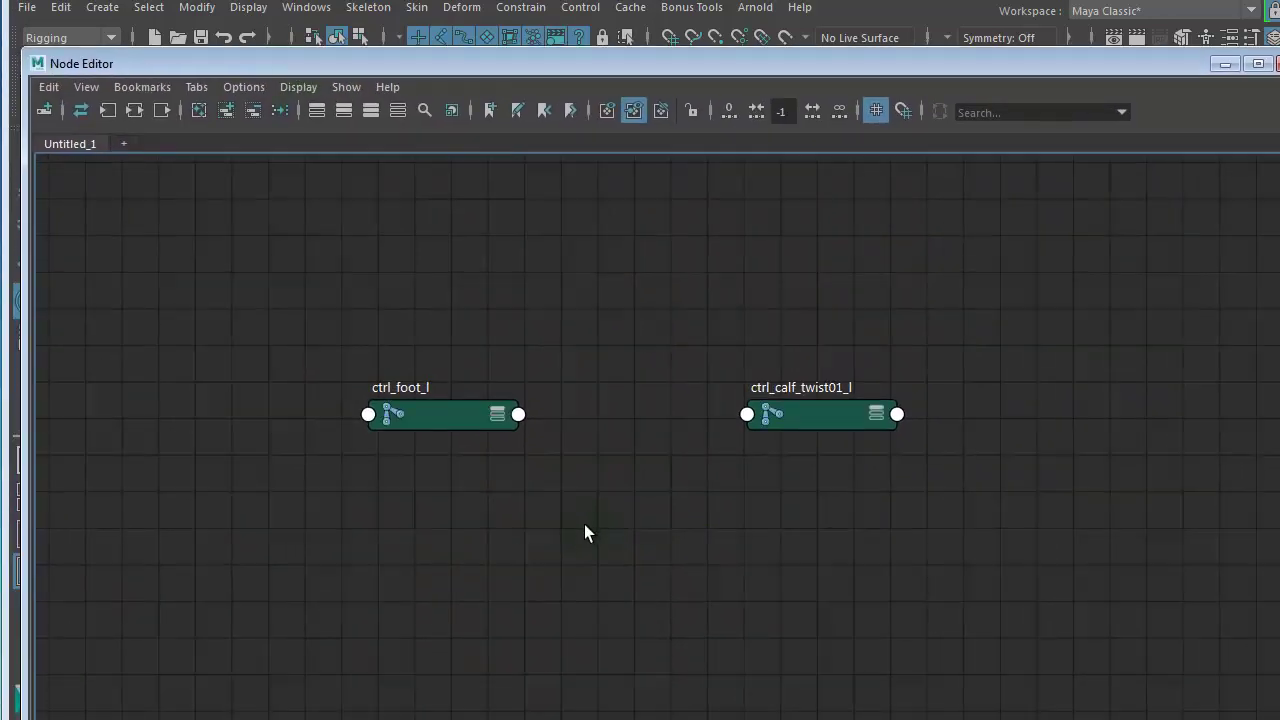
left_click_drag(466, 63, 449, 14)
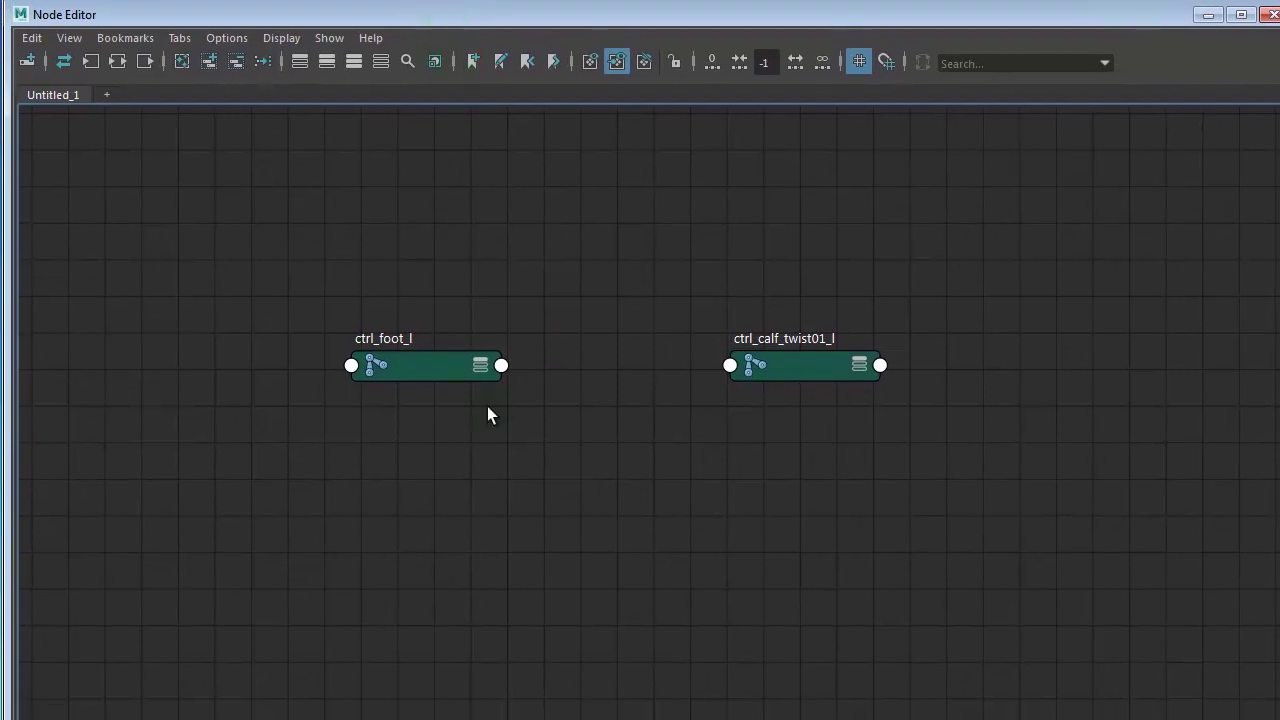
left_click(530, 474)
key("Tab")
type("m")
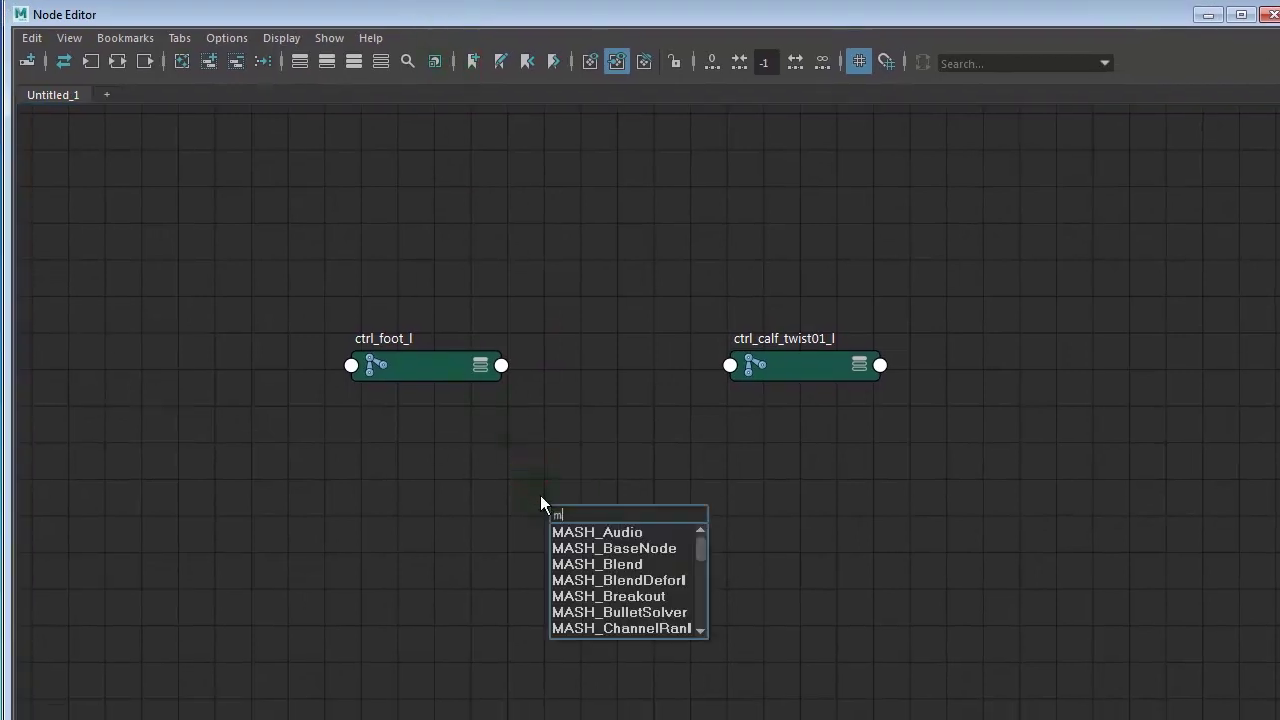
type("ulti")
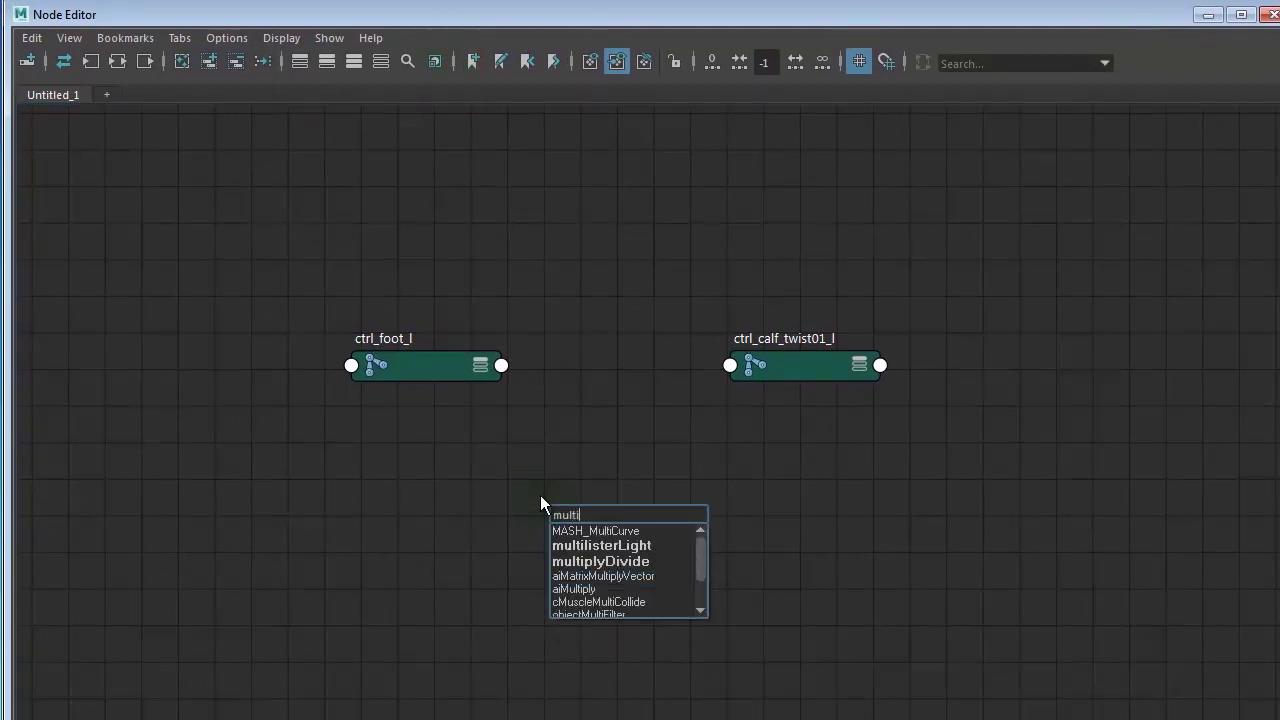
left_click(603, 561)
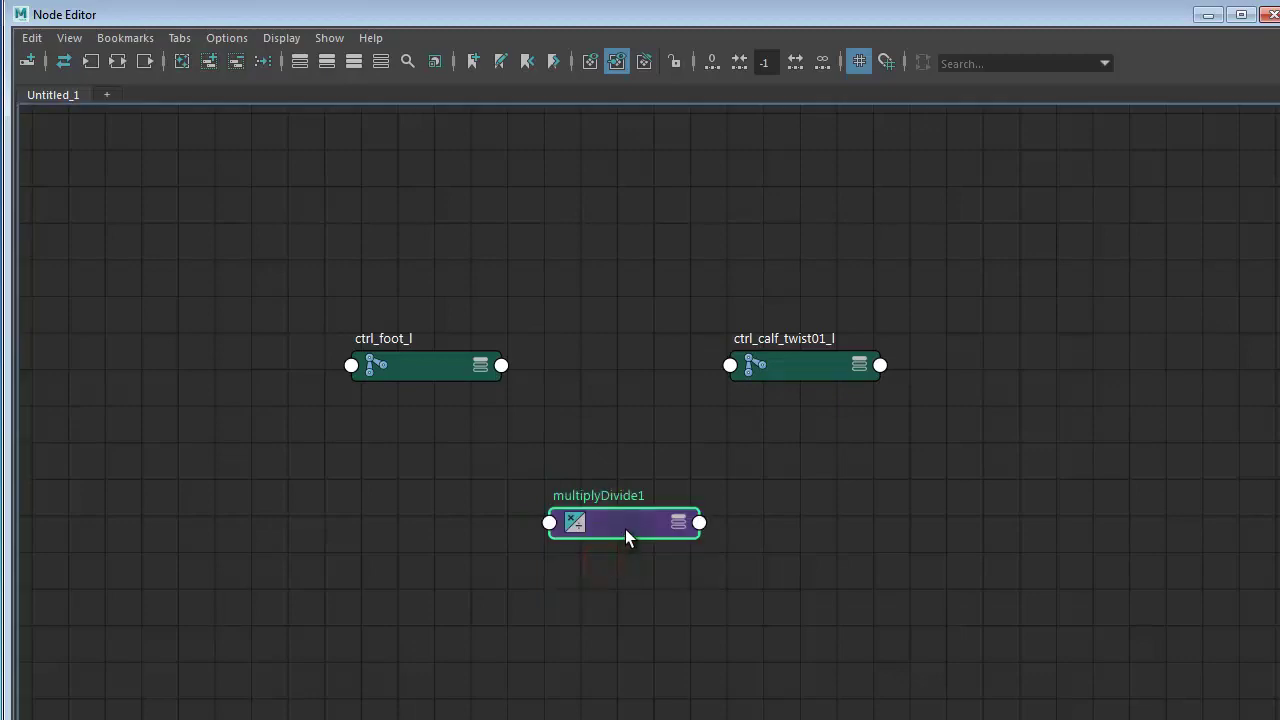
left_click_drag(615, 515, 596, 256)
left_click_drag(756, 371, 842, 371)
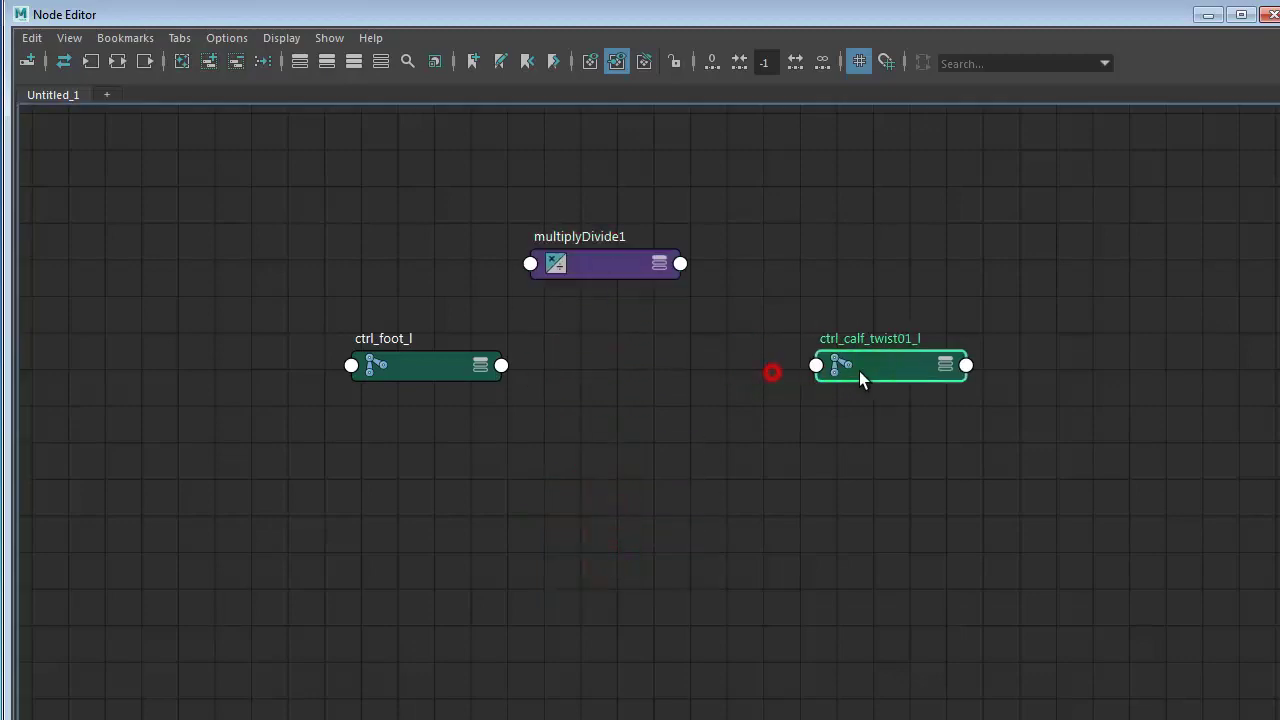
Step: Move the Node Editor aside and rotate the left foot joint about 83 degrees around Y in the viewport
double_click(551, 20)
left_click_drag(560, 215, 1274, 391)
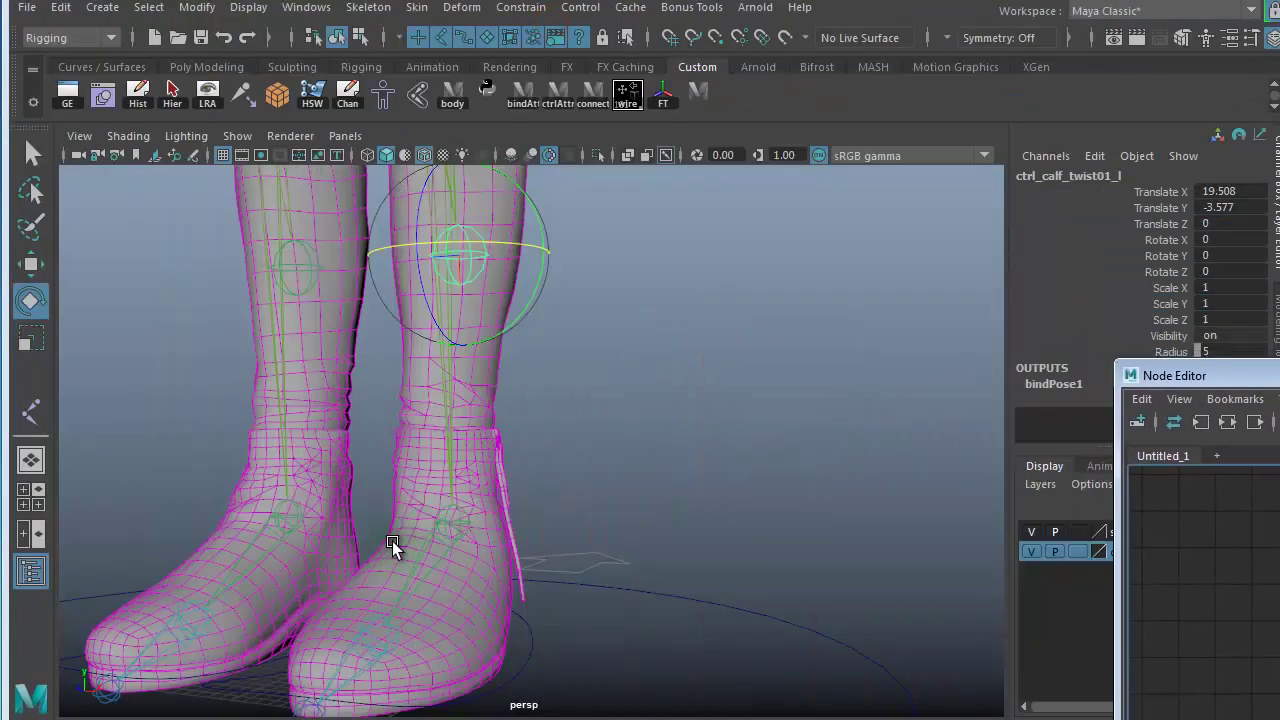
left_click_drag(413, 554, 482, 569)
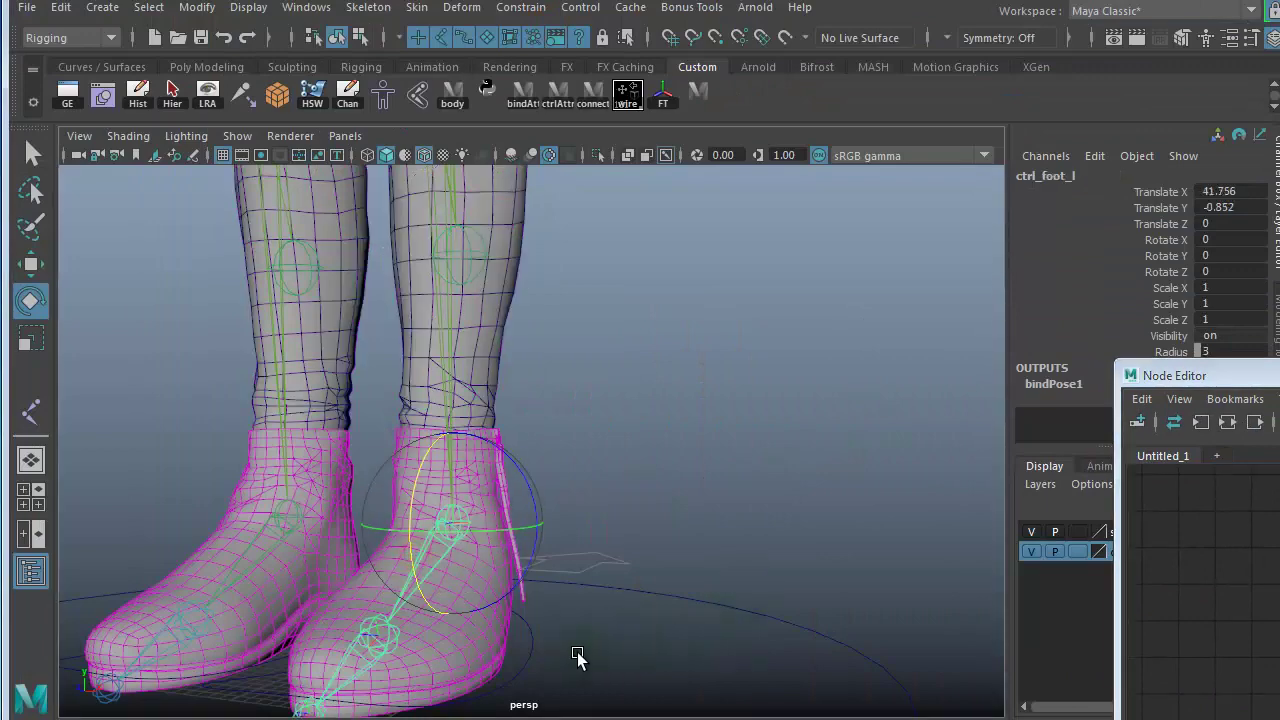
left_click(457, 674)
left_click_drag(457, 557, 566, 522)
left_click(726, 403)
left_click(443, 531)
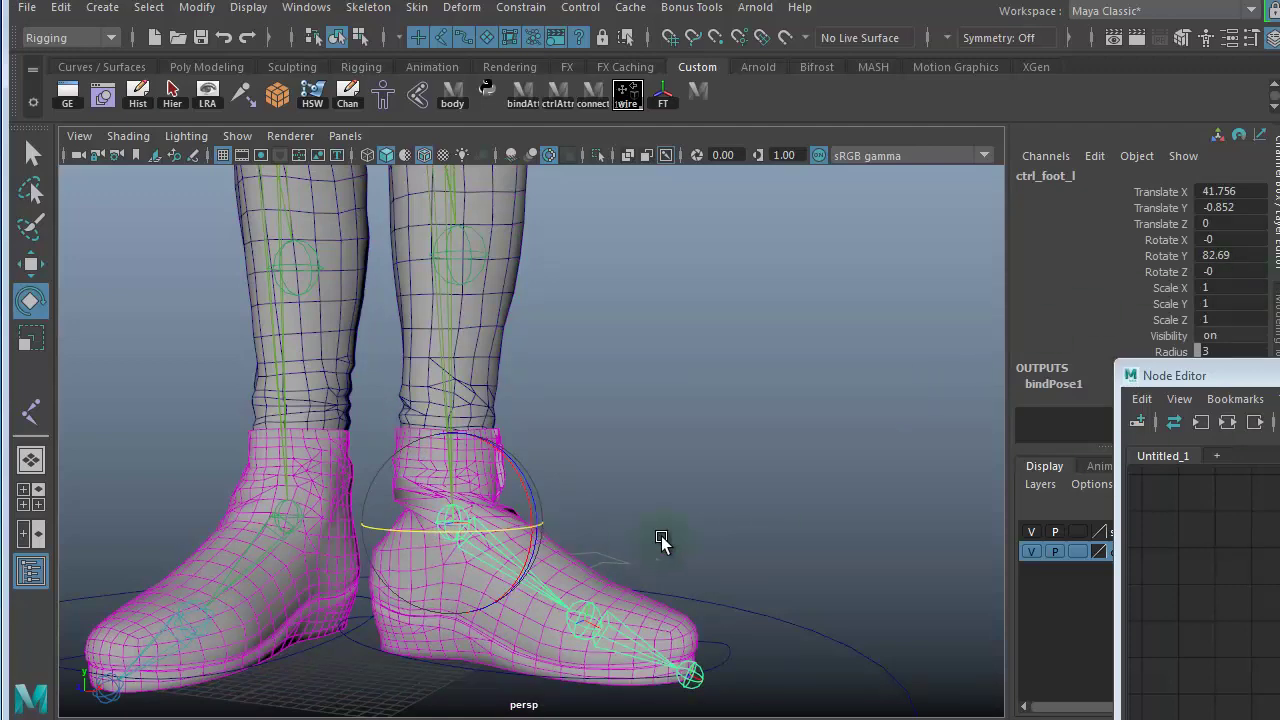
Step: Twist the left calf twist joint to about -71 degrees around X and compare its rotation values with the foot joint's
left_click(674, 357)
left_click(478, 258)
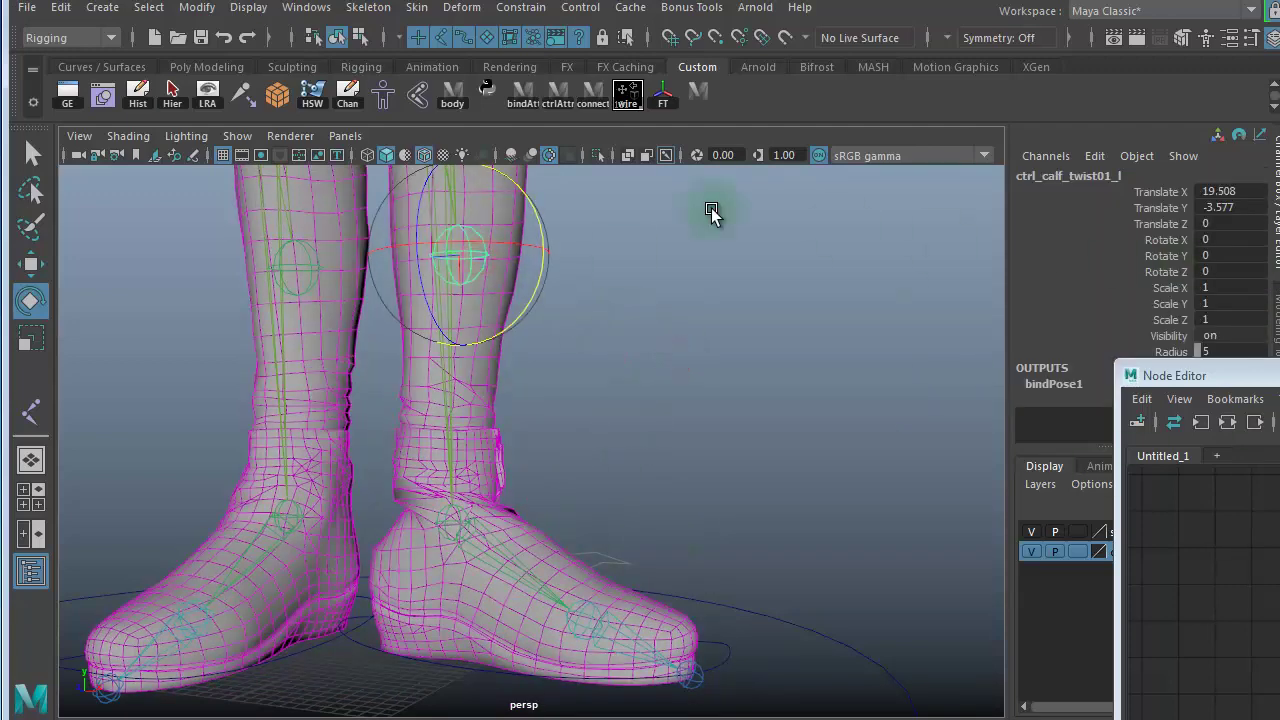
left_click_drag(490, 242, 551, 251)
left_click(500, 558)
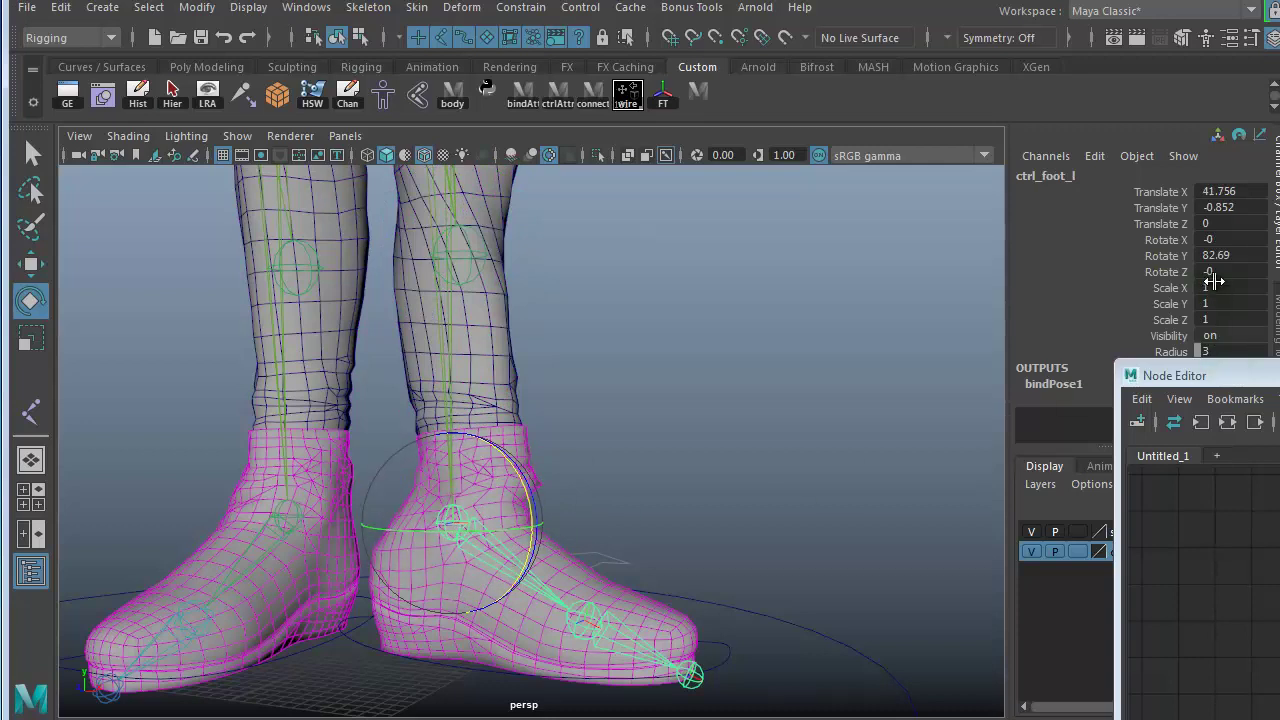
left_click(471, 253)
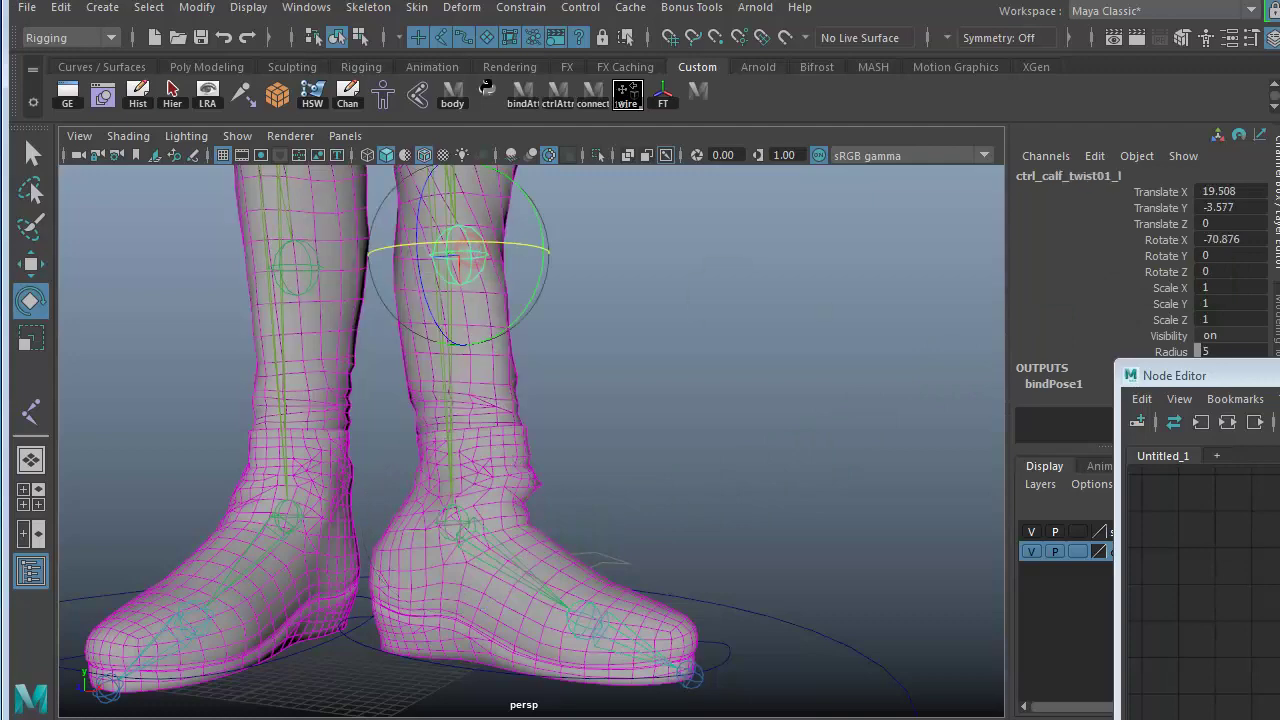
Step: Bring the Node Editor back, show all attributes of ctrl_foot_l with Rotate expanded, and move the node away from the others
left_click_drag(1275, 377, 391, 56)
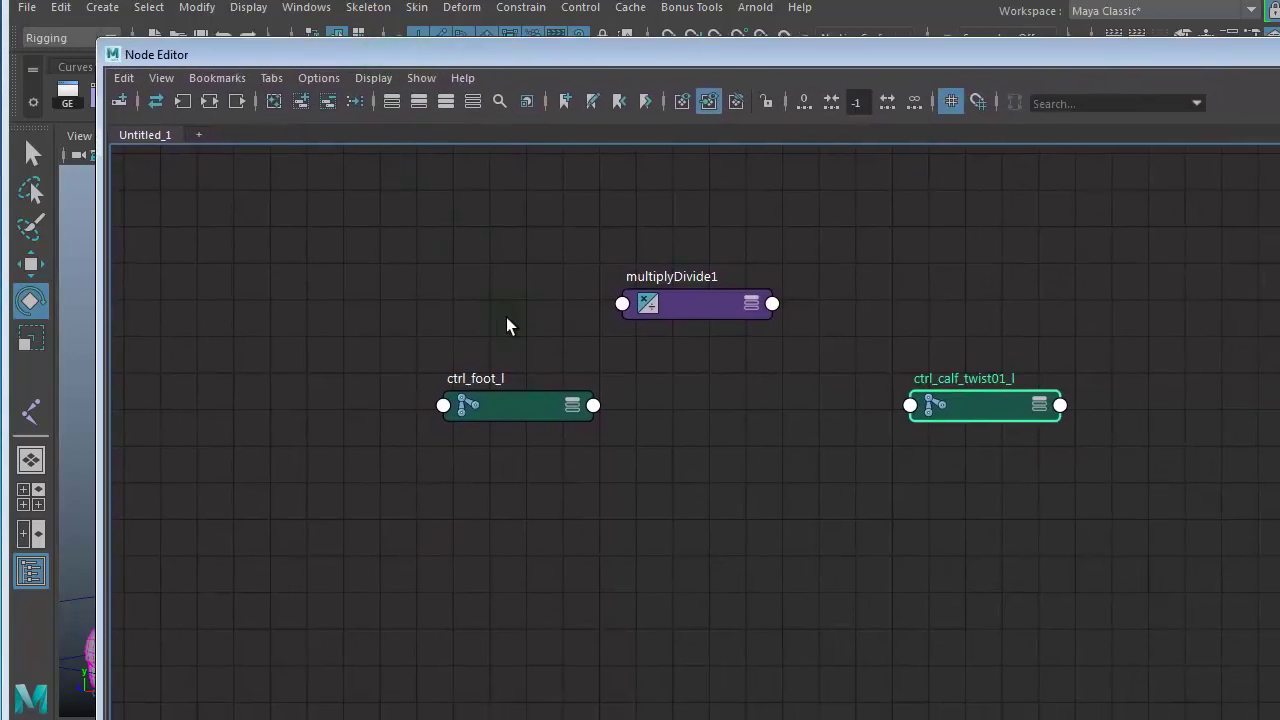
left_click(516, 410)
key("3")
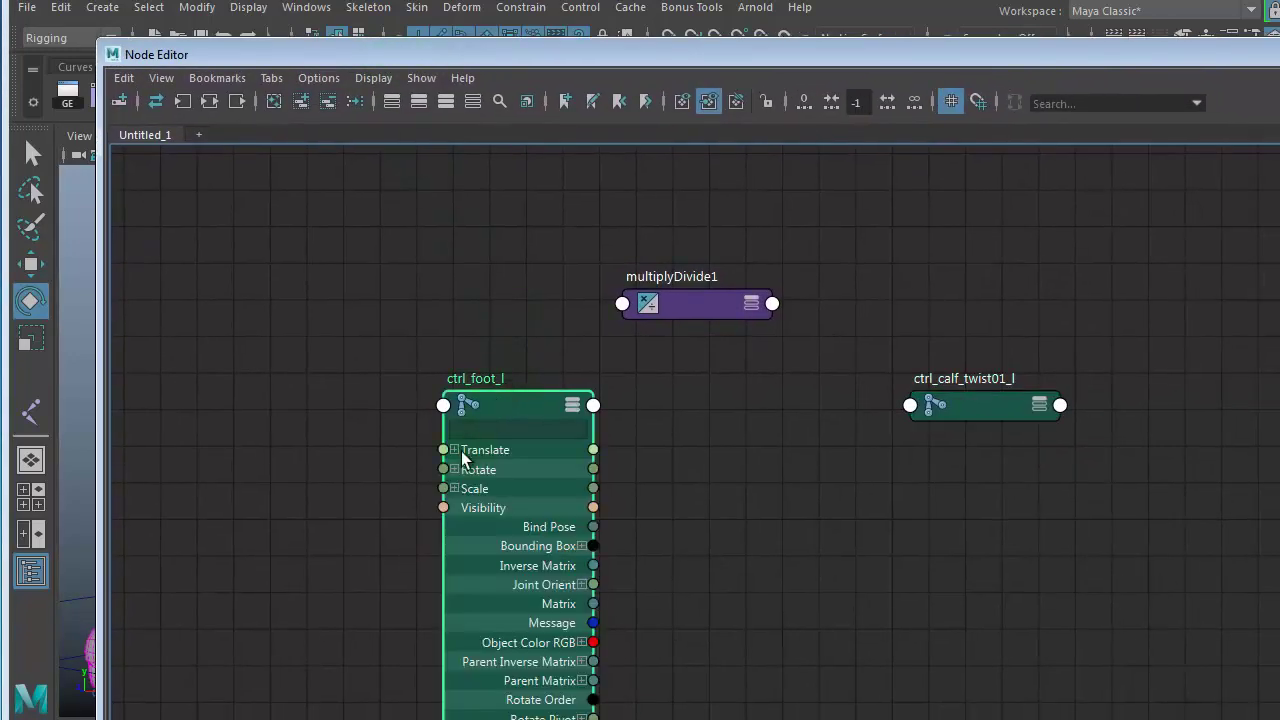
left_click(454, 469)
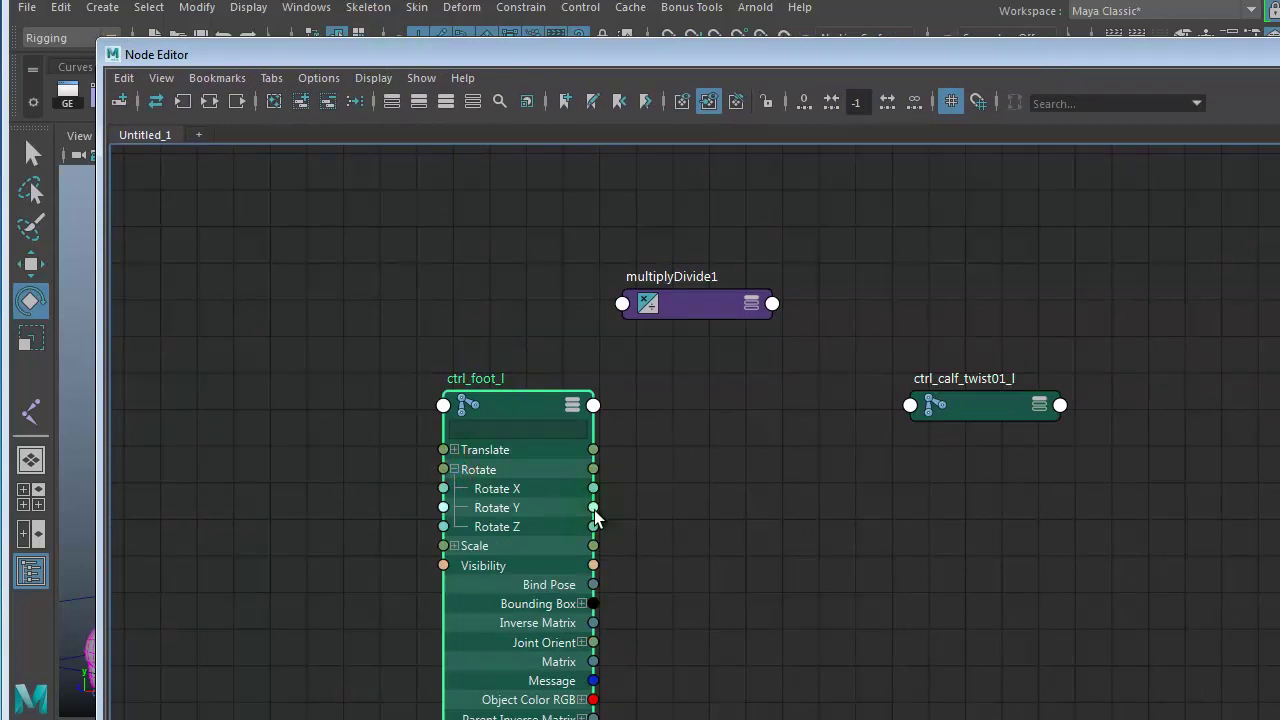
left_click_drag(535, 404, 357, 216)
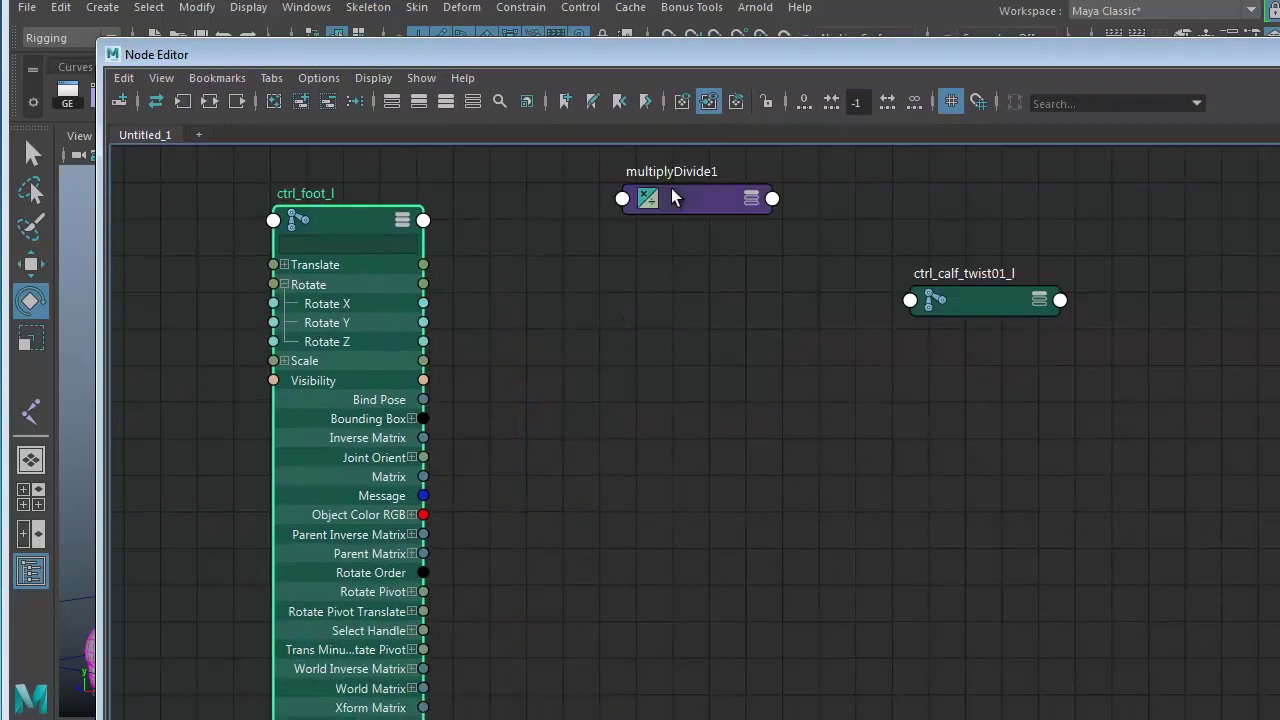
Step: Show the multiplyDivide node's attributes, expand Input 1, and connect ctrl_foot_l's Rotate Y to Input 1X
left_click_drag(675, 192, 685, 230)
key("3")
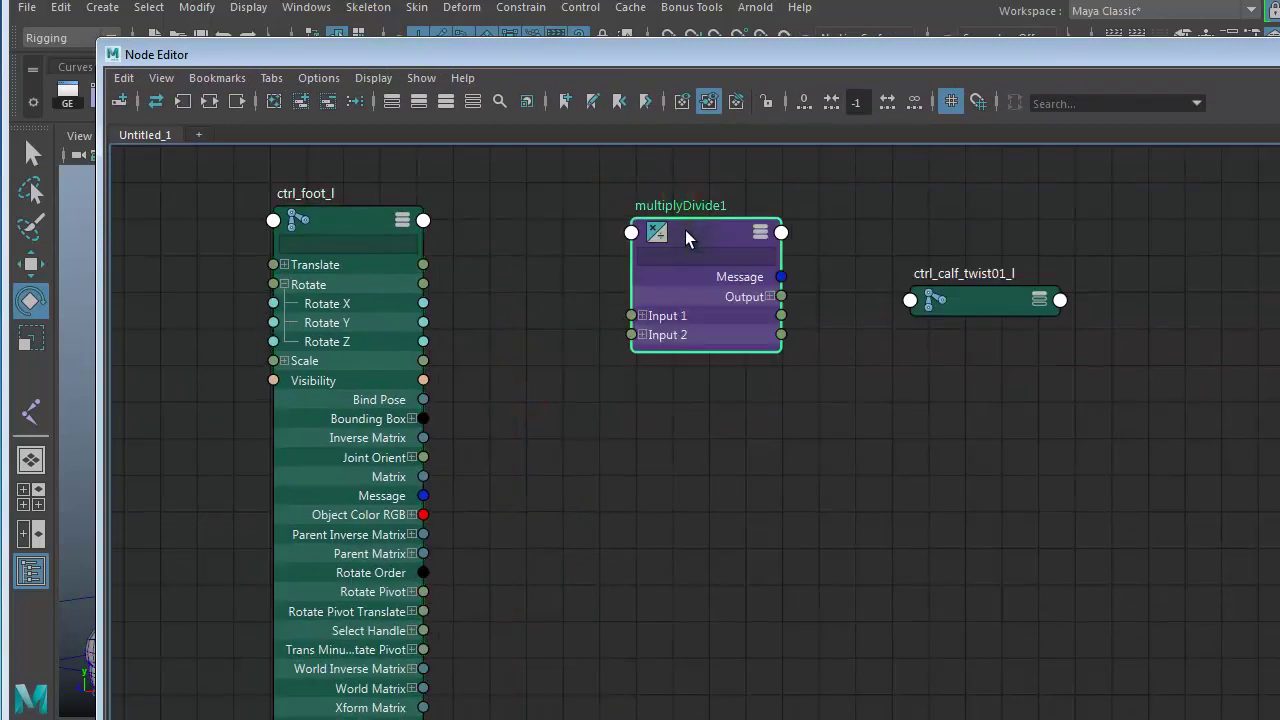
left_click(642, 316)
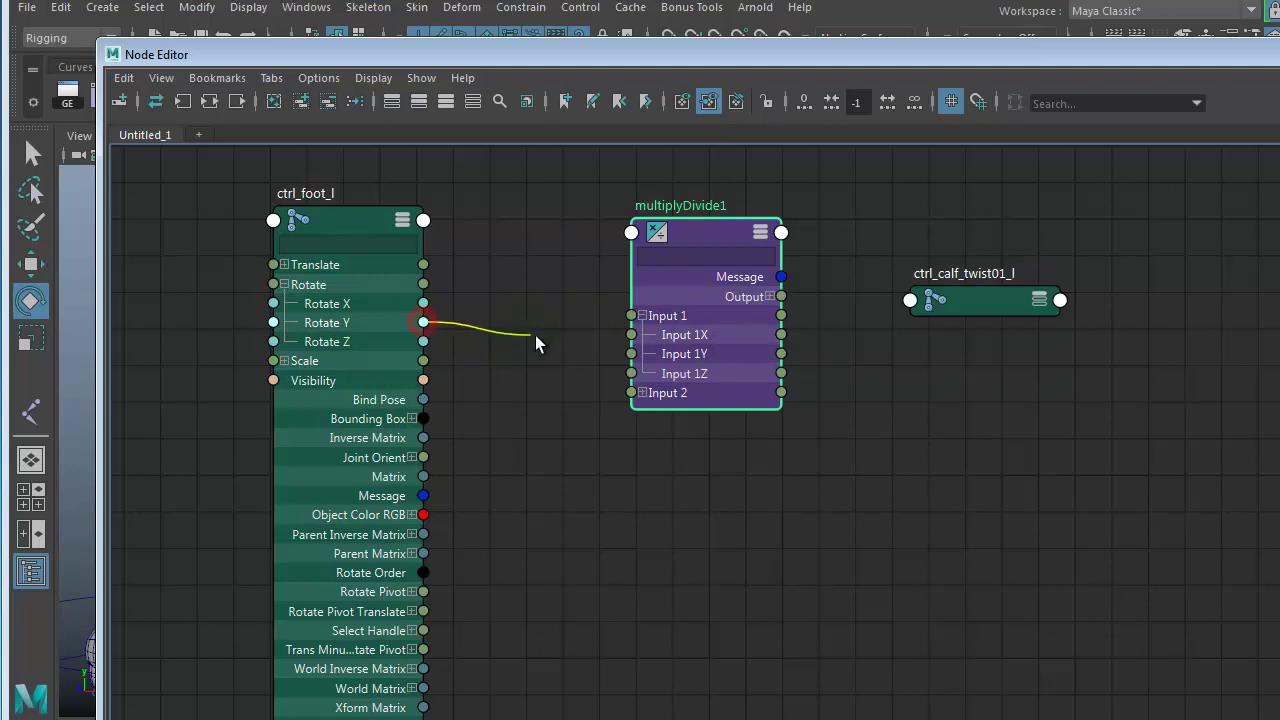
left_click_drag(561, 349, 630, 340)
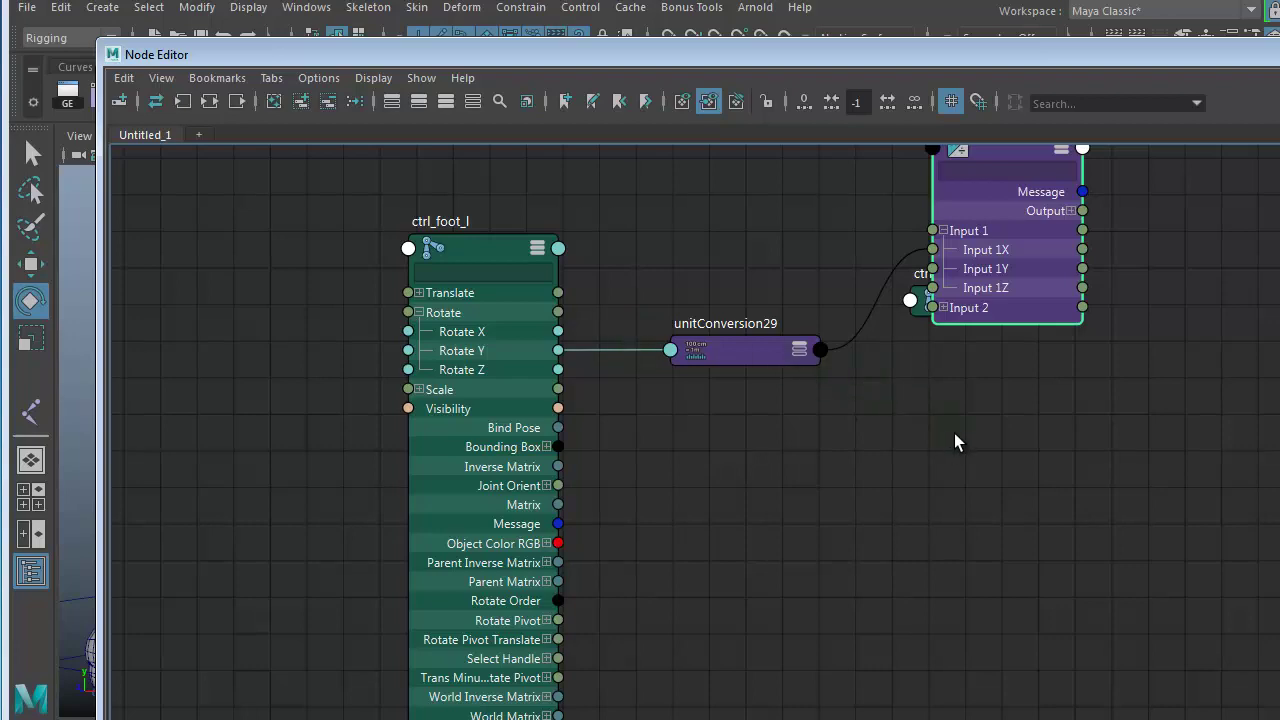
Step: Reposition the multiplyDivide node, uncover its channel values, and set Input 2X to 0.5
right_click_drag(918, 438, 740, 442, "alt")
middle_click_drag(768, 445, 457, 466, "alt")
left_click_drag(679, 285, 624, 278)
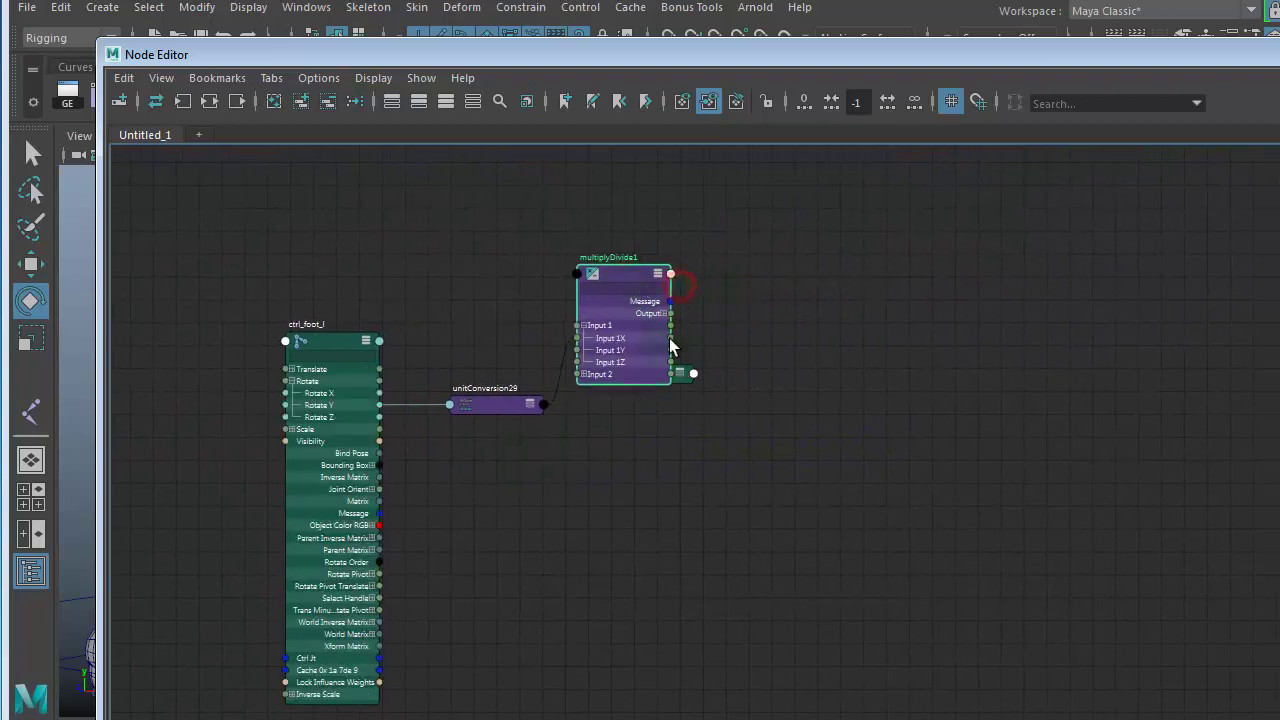
left_click(612, 277)
left_click_drag(673, 65, 671, 488)
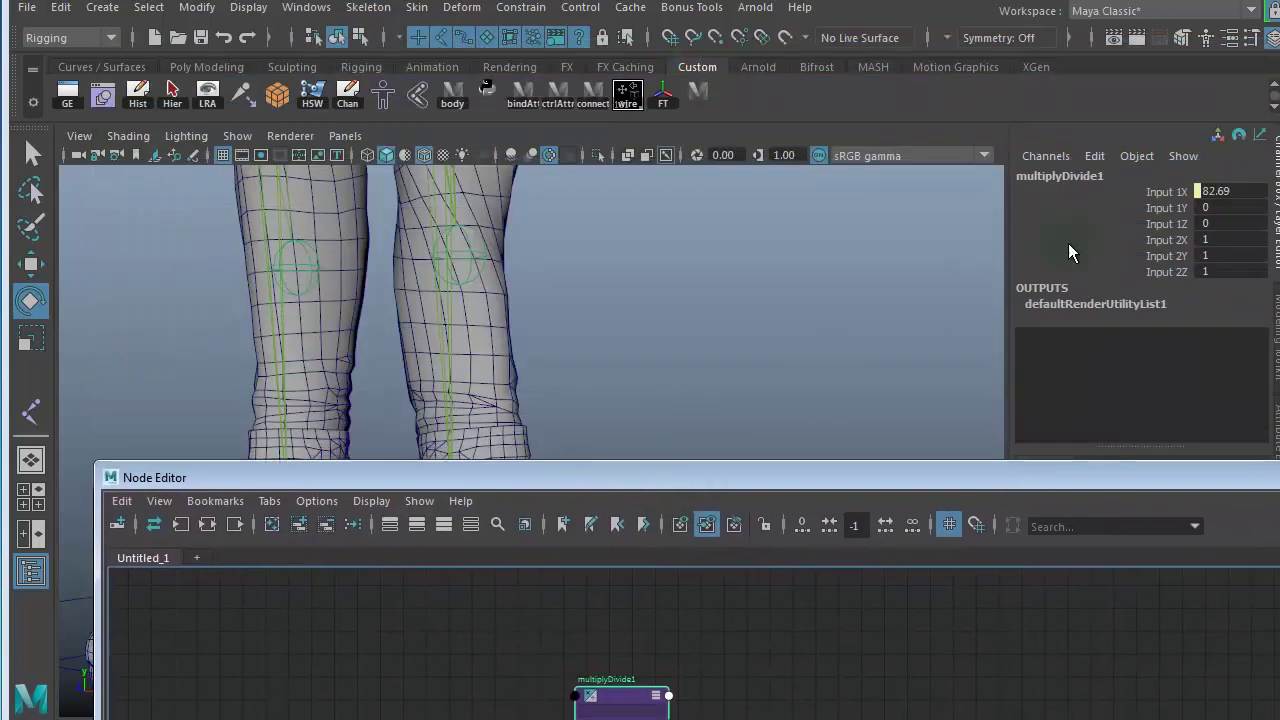
left_click(1221, 239)
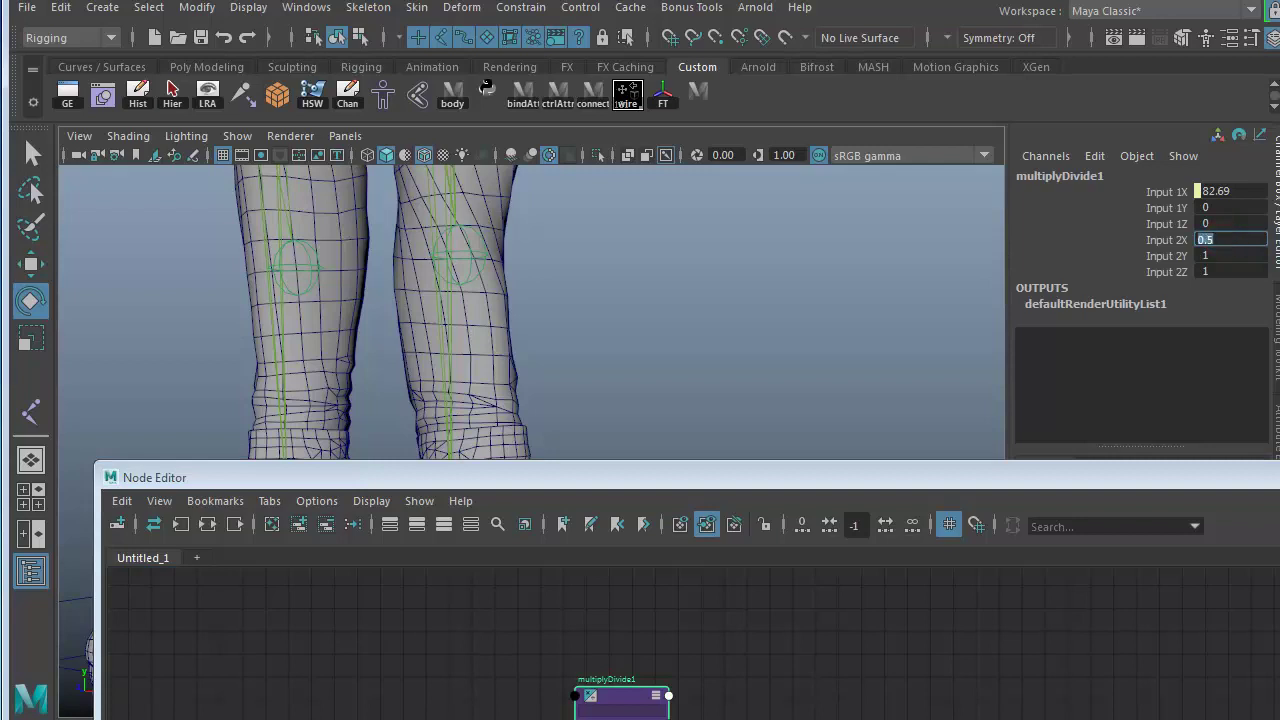
left_click(1253, 193)
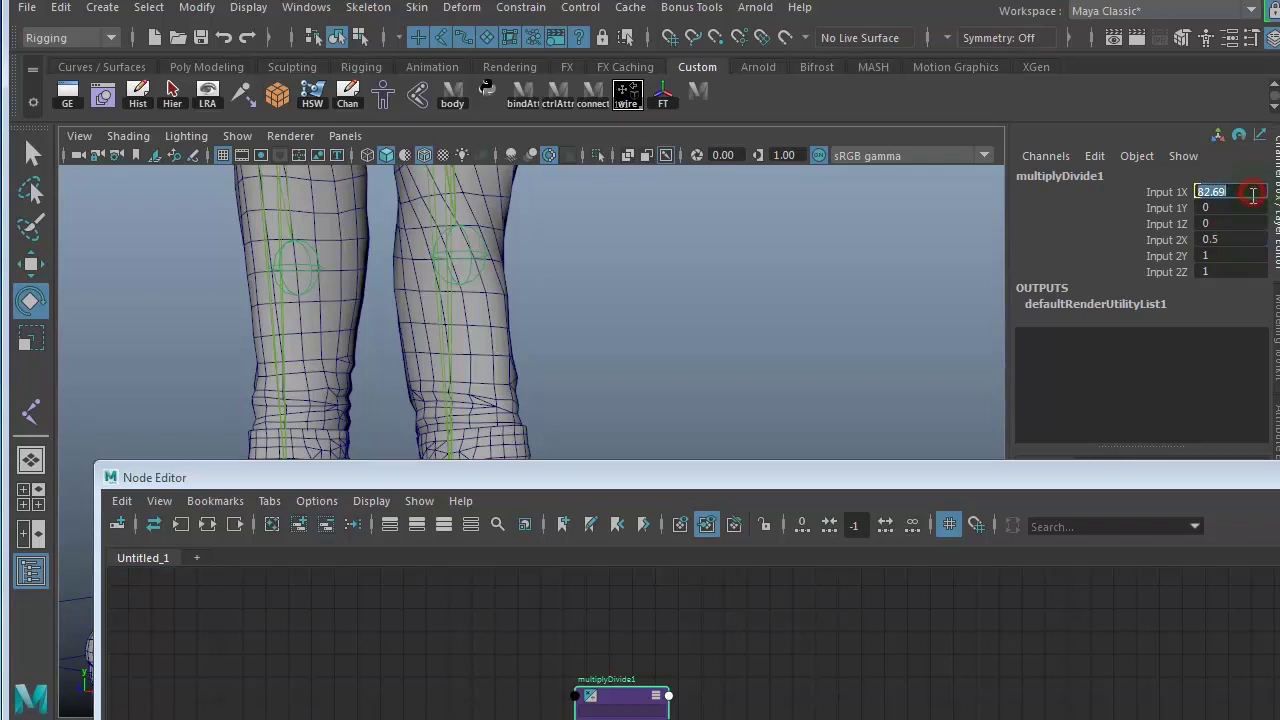
left_click(1232, 241)
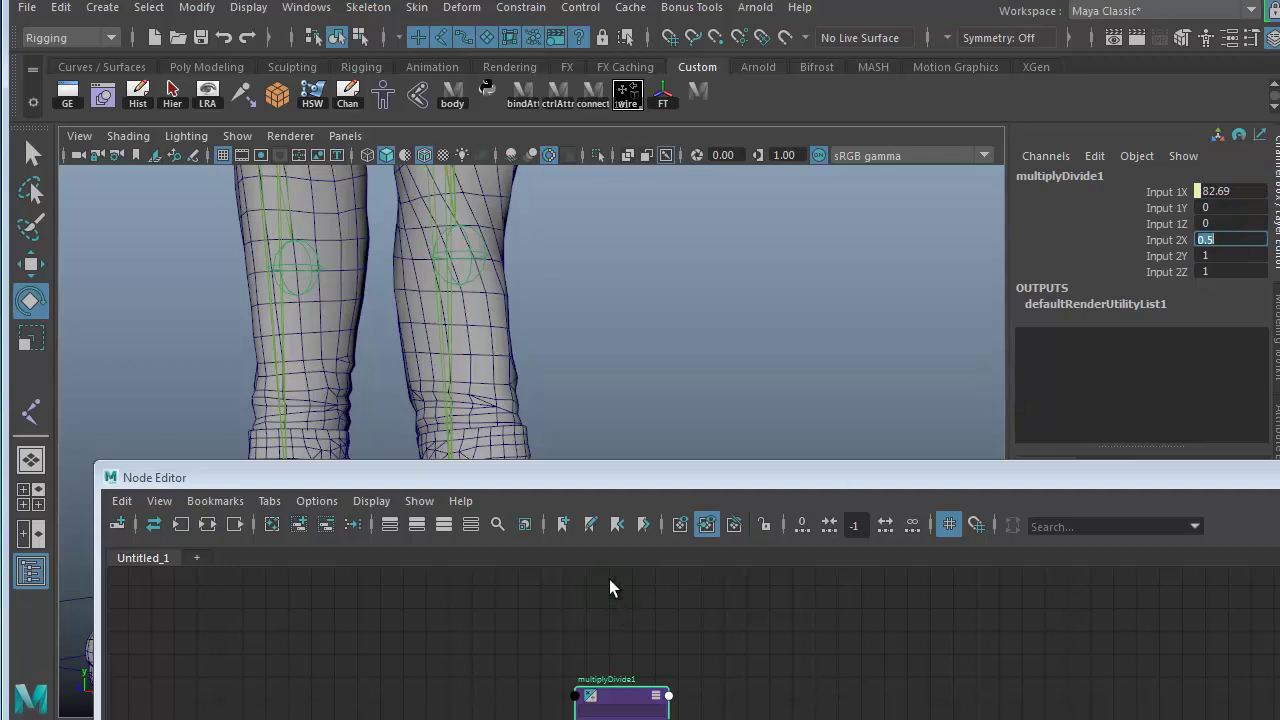
Step: Move ctrl_calf_twist01_l out from behind the multiplyDivide node and show all its attributes
left_click_drag(708, 488, 672, 324)
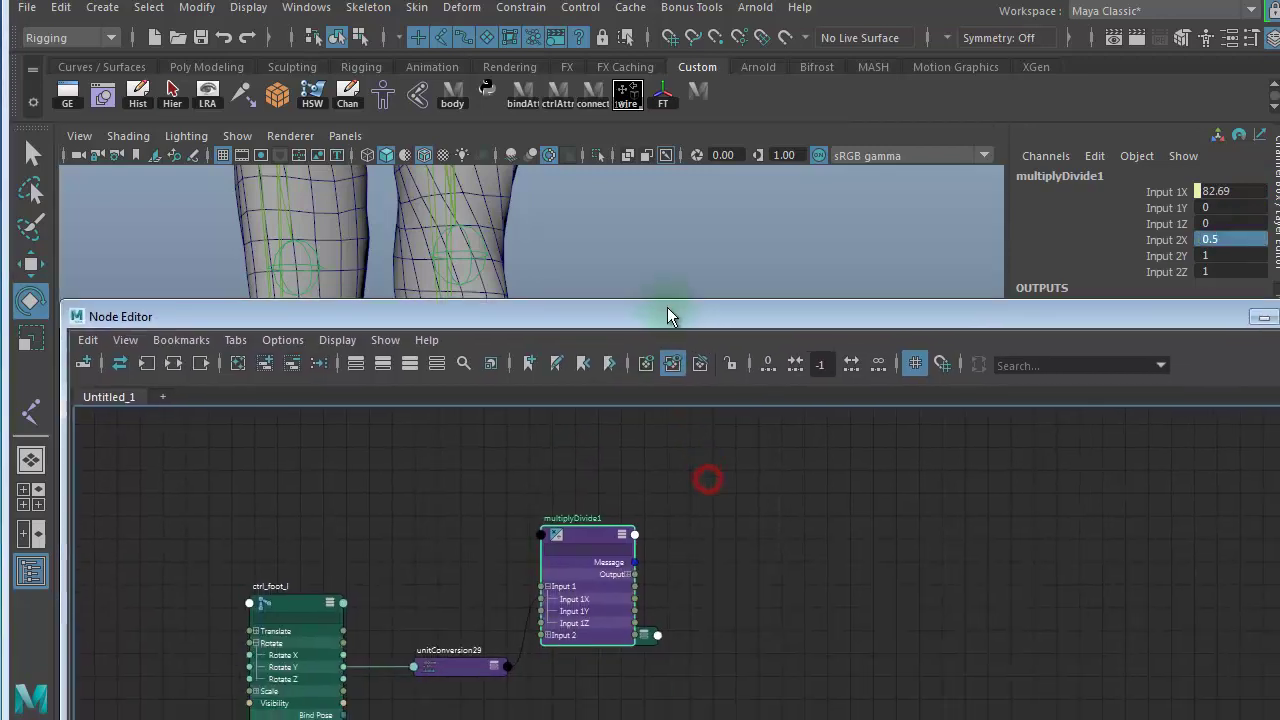
left_click(644, 640)
left_click_drag(606, 639, 839, 599)
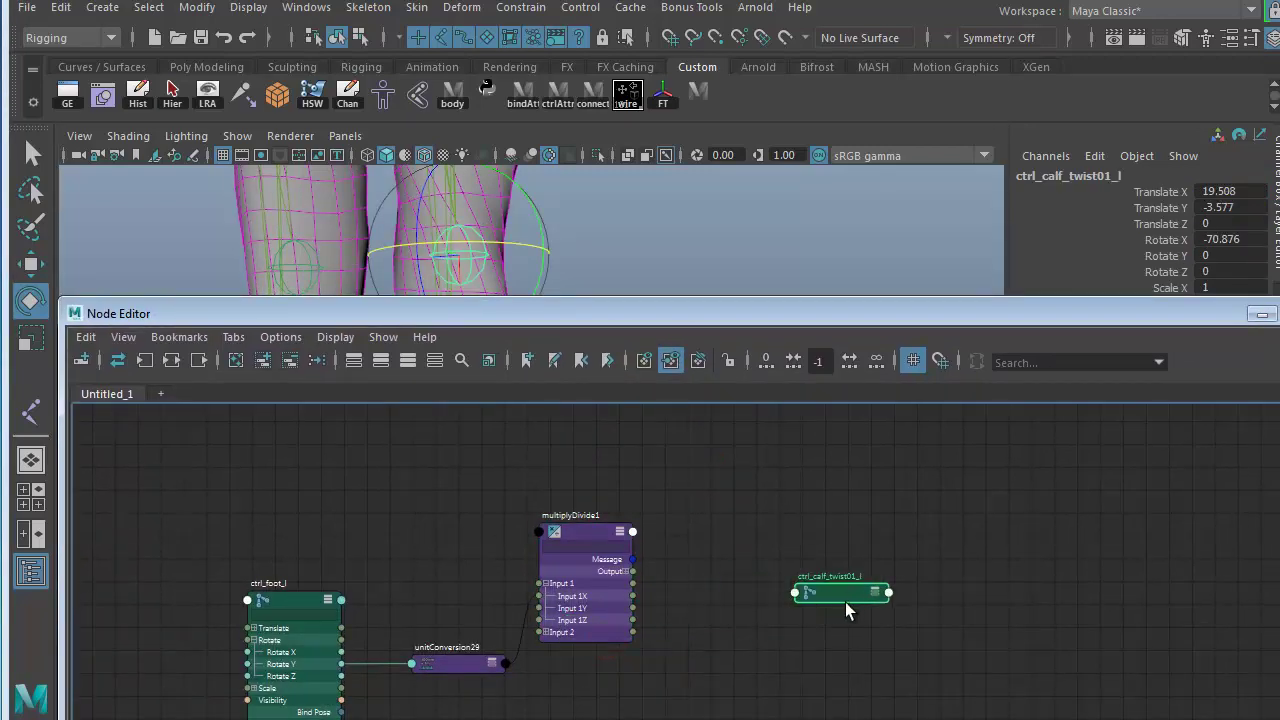
scroll(850, 600, "up", 2)
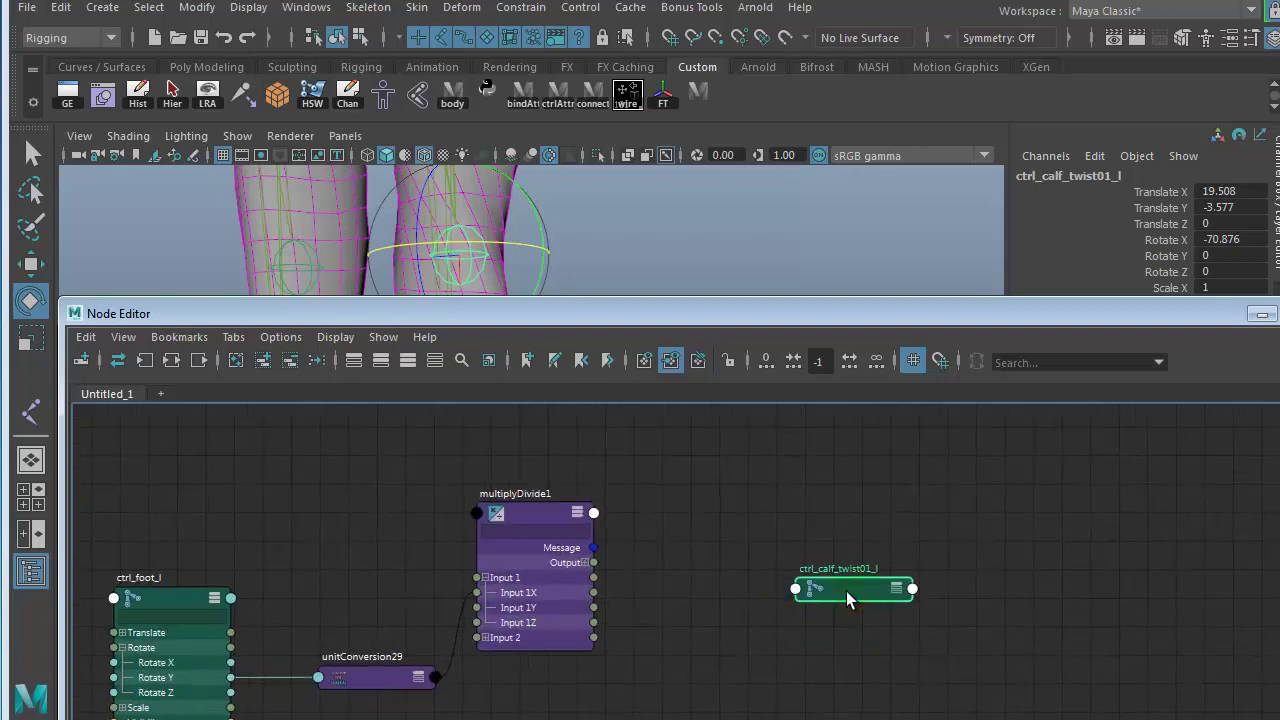
key("3")
Step: Expand the multiplyDivide node's Output and the calf twist joint's Rotate, and connect Output X to Rotate X
left_click_drag(641, 316, 521, 147)
left_click(464, 394)
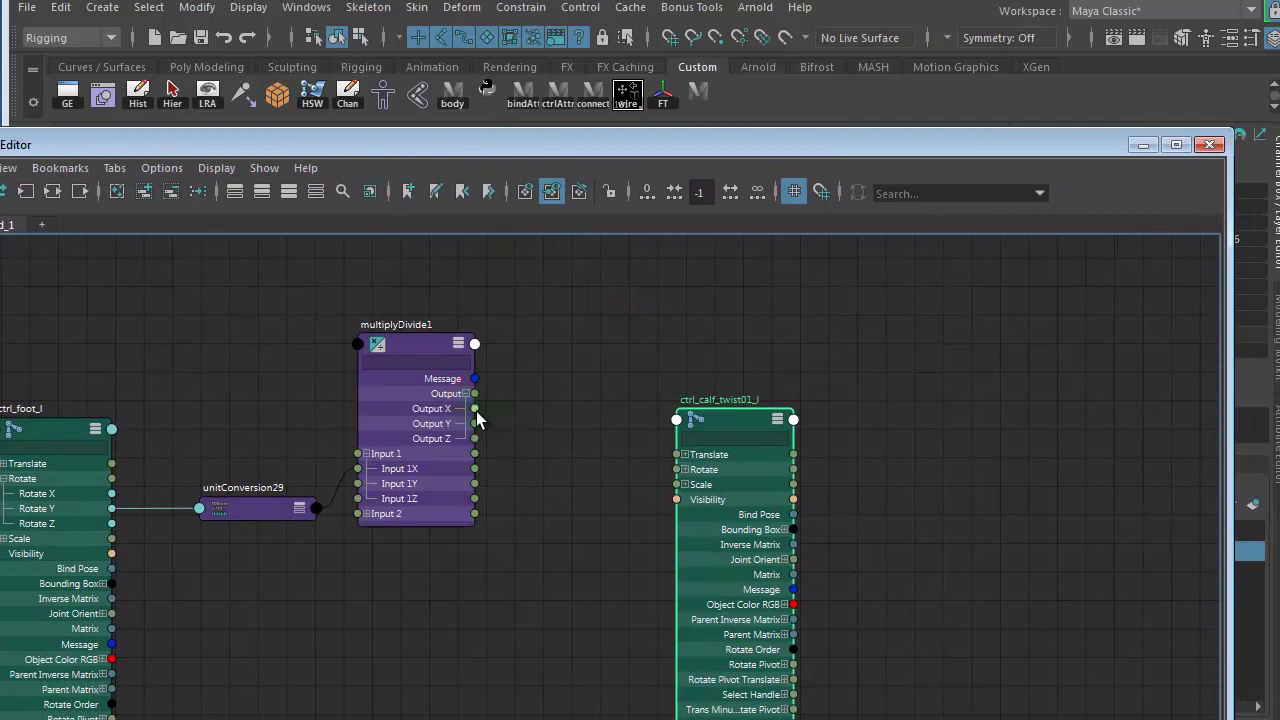
left_click_drag(477, 411, 669, 466)
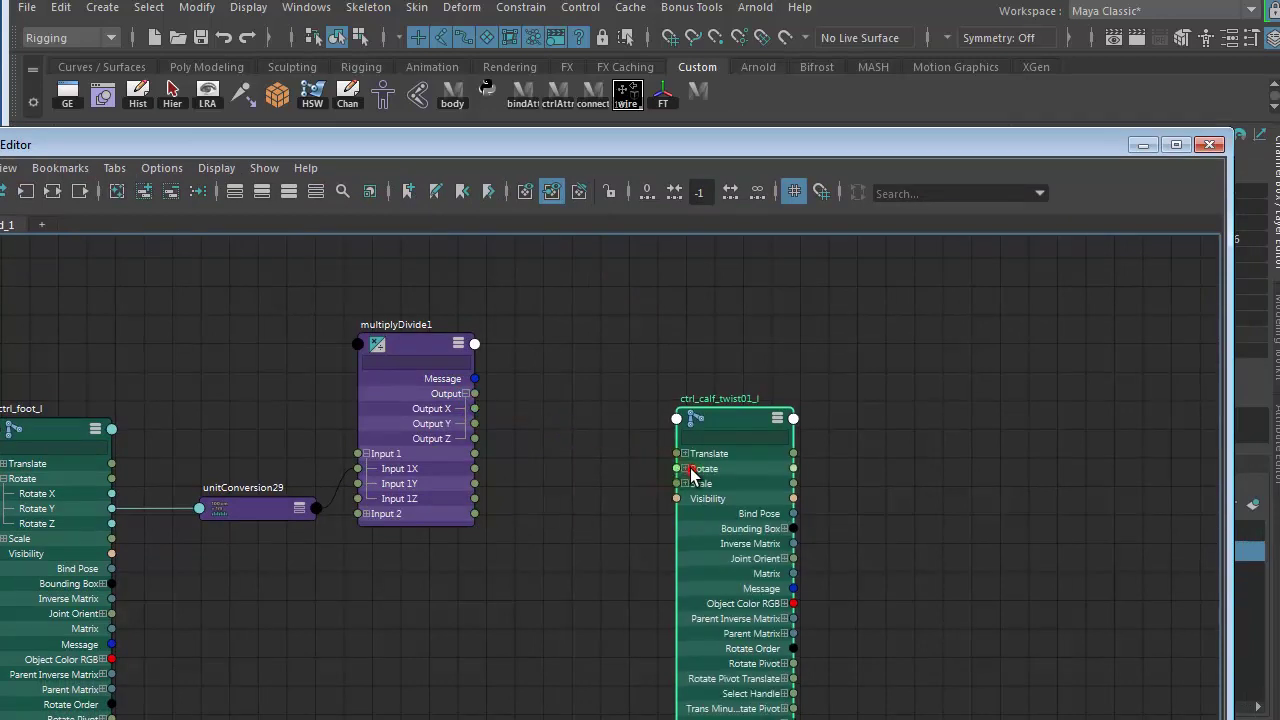
left_click(685, 468)
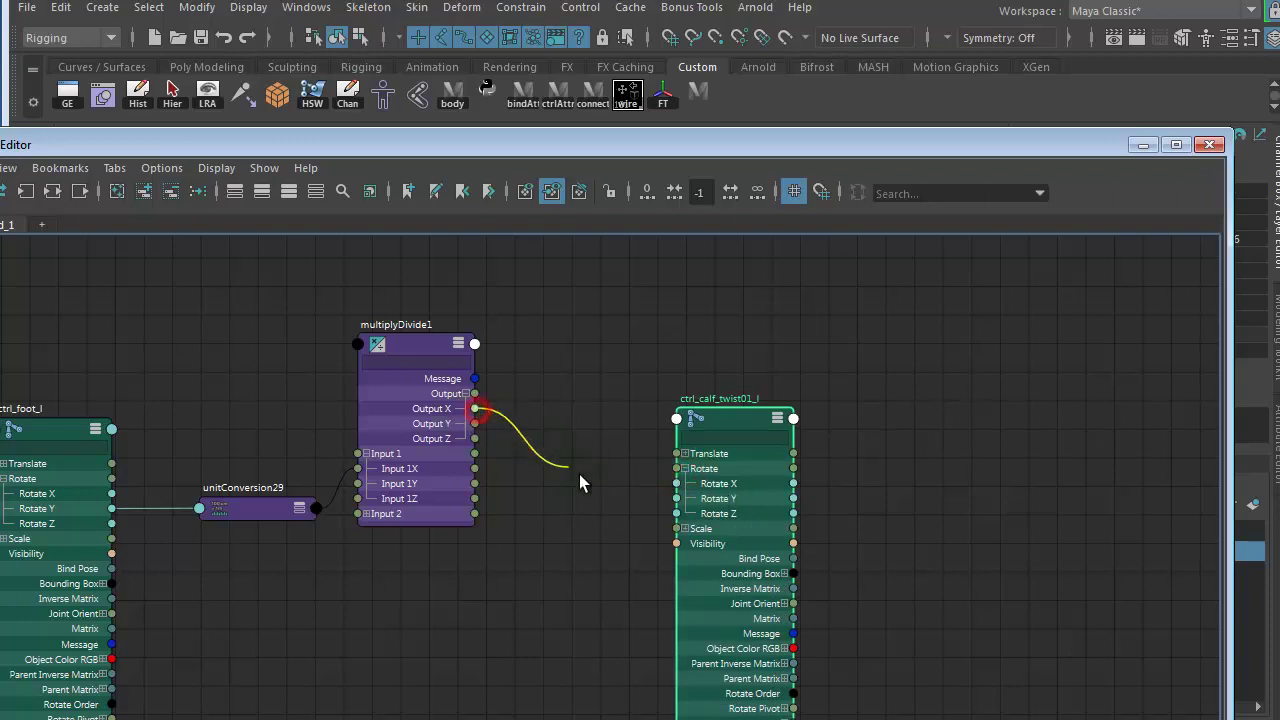
left_click_drag(579, 483, 676, 483)
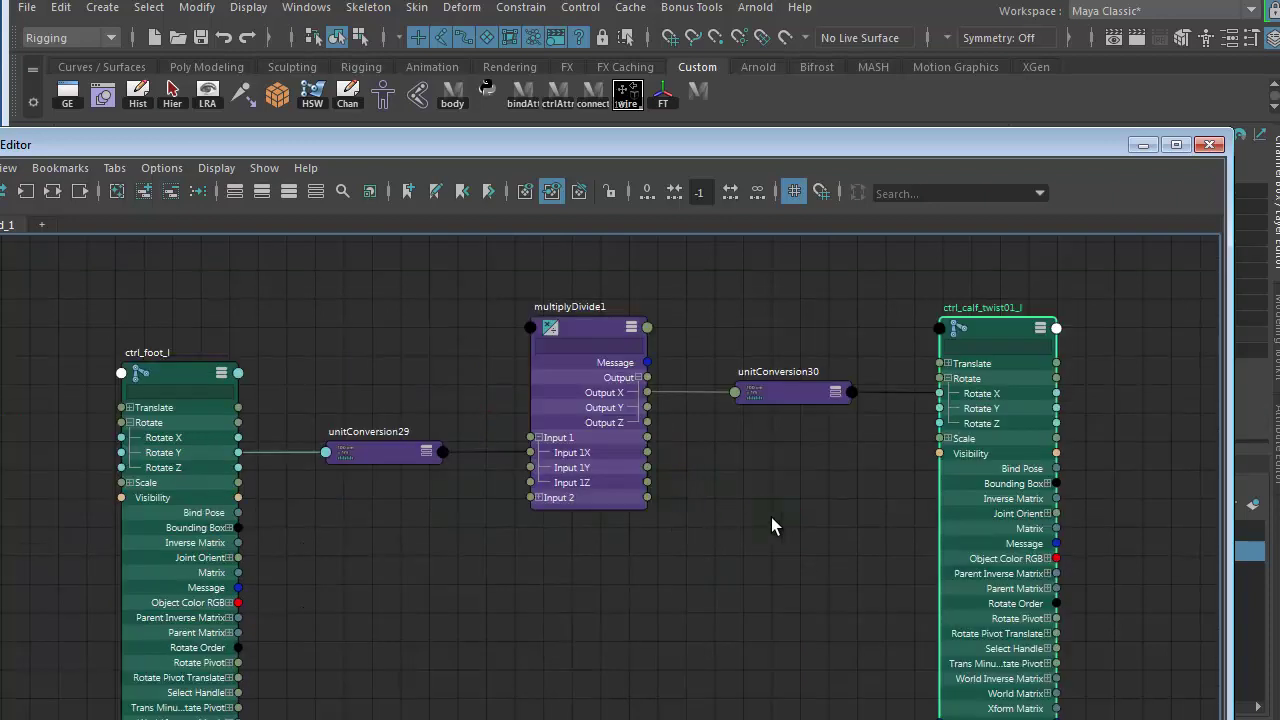
Step: Examine the connections from ctrl_foot_l's Rotate Y through the unit conversion into the multiplyDivide node
right_click_drag(786, 534, 700, 529, "alt")
middle_click_drag(700, 529, 932, 547, "alt")
right_click_drag(502, 549, 1000, 620, "alt")
middle_click_drag(894, 560, 656, 719, "alt")
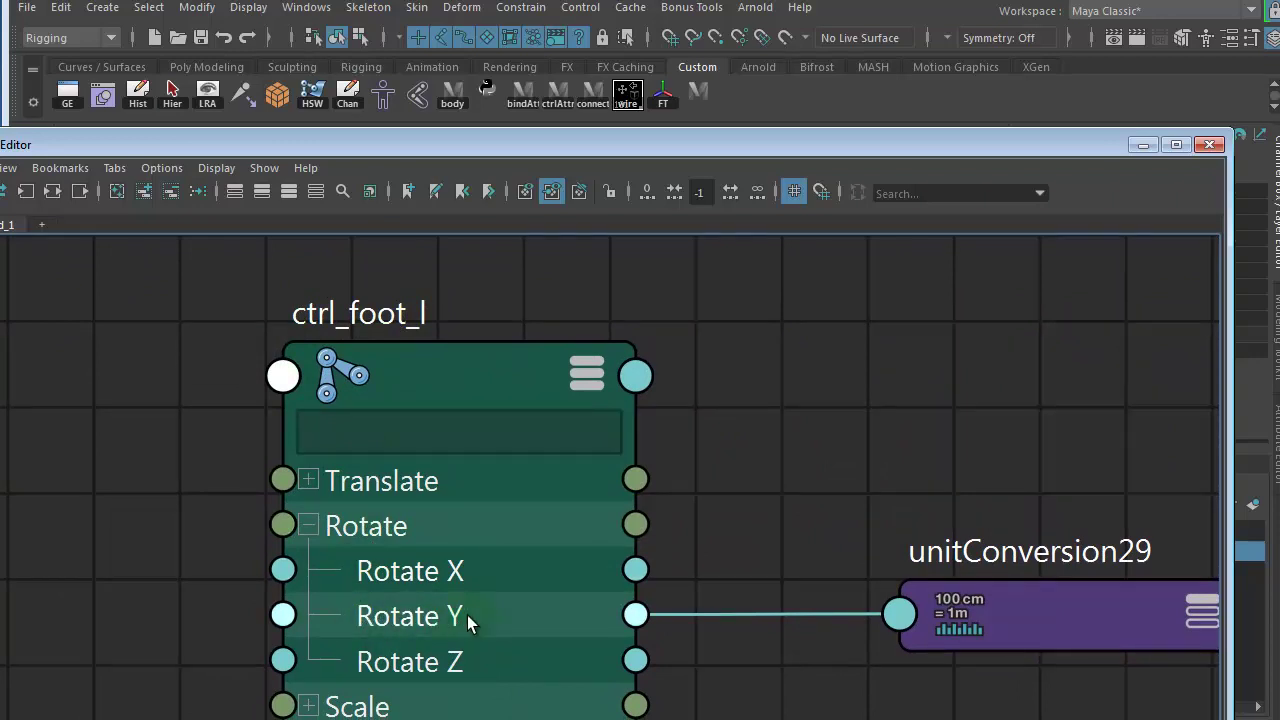
middle_click_drag(786, 515, 345, 385, "alt")
middle_click_drag(757, 380, 502, 405, "alt")
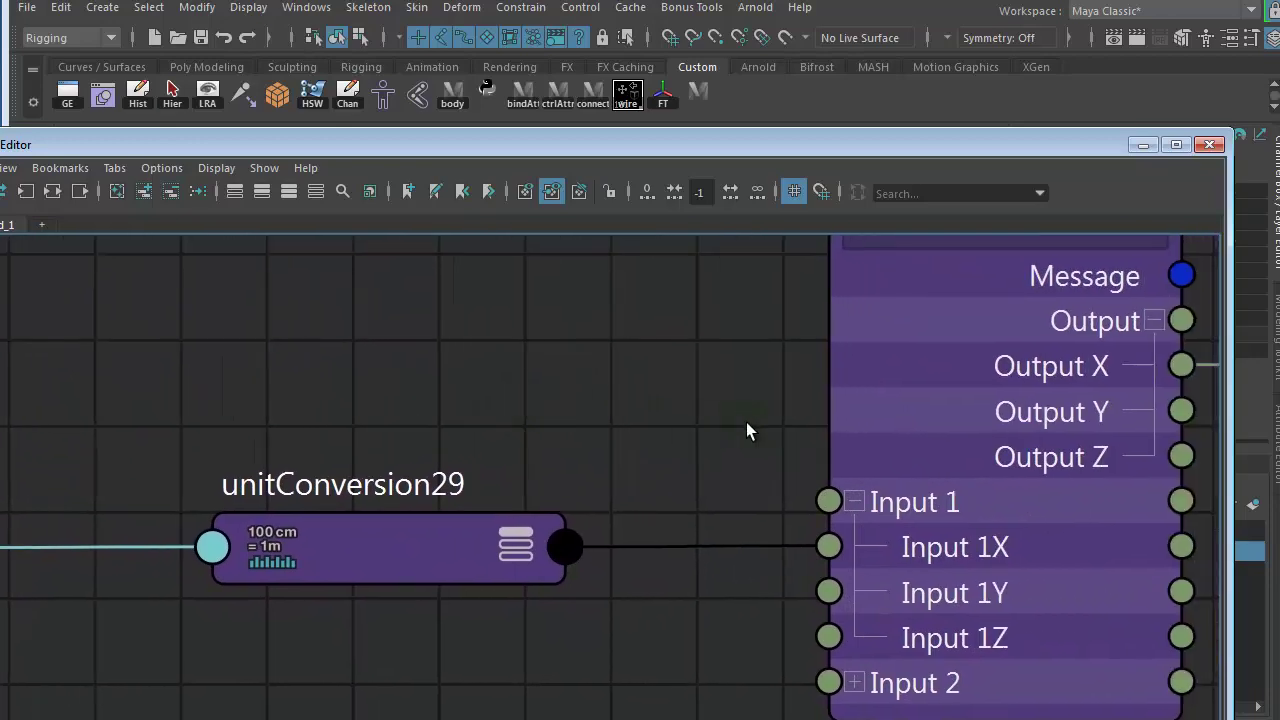
scroll(746, 430, "down", 3)
middle_click_drag(749, 426, 636, 459, "alt")
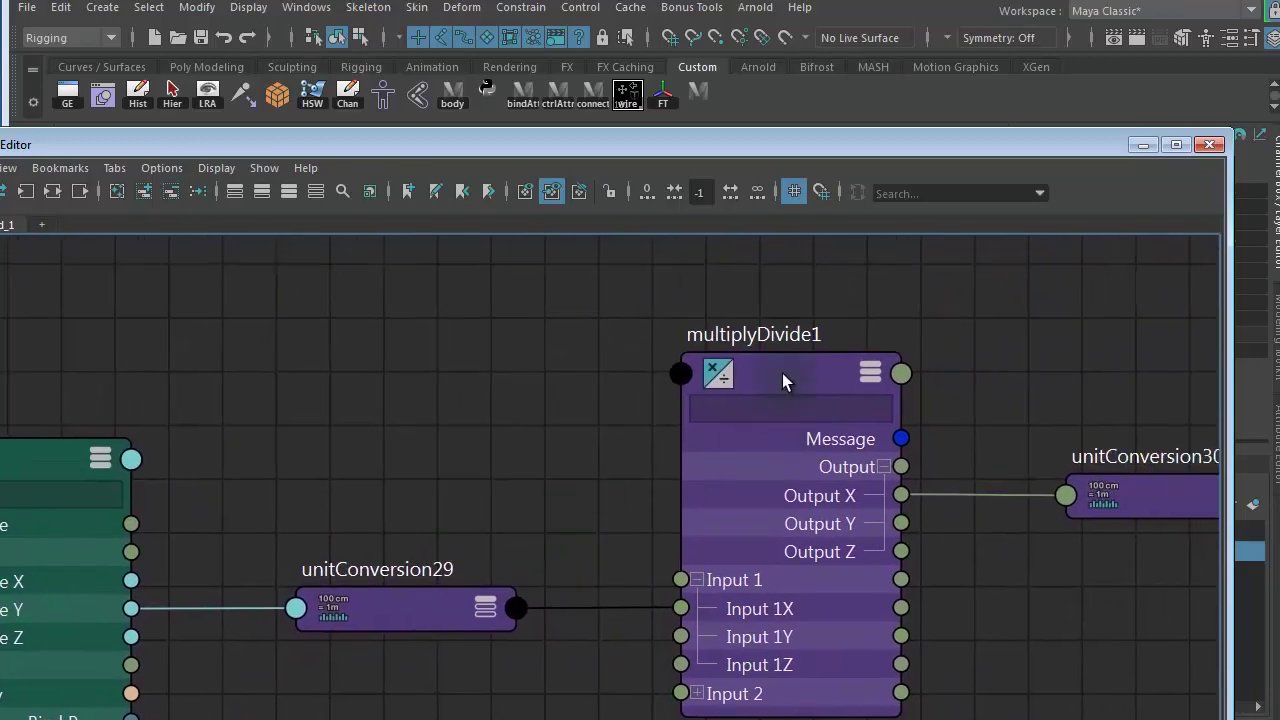
left_click_drag(783, 374, 778, 376)
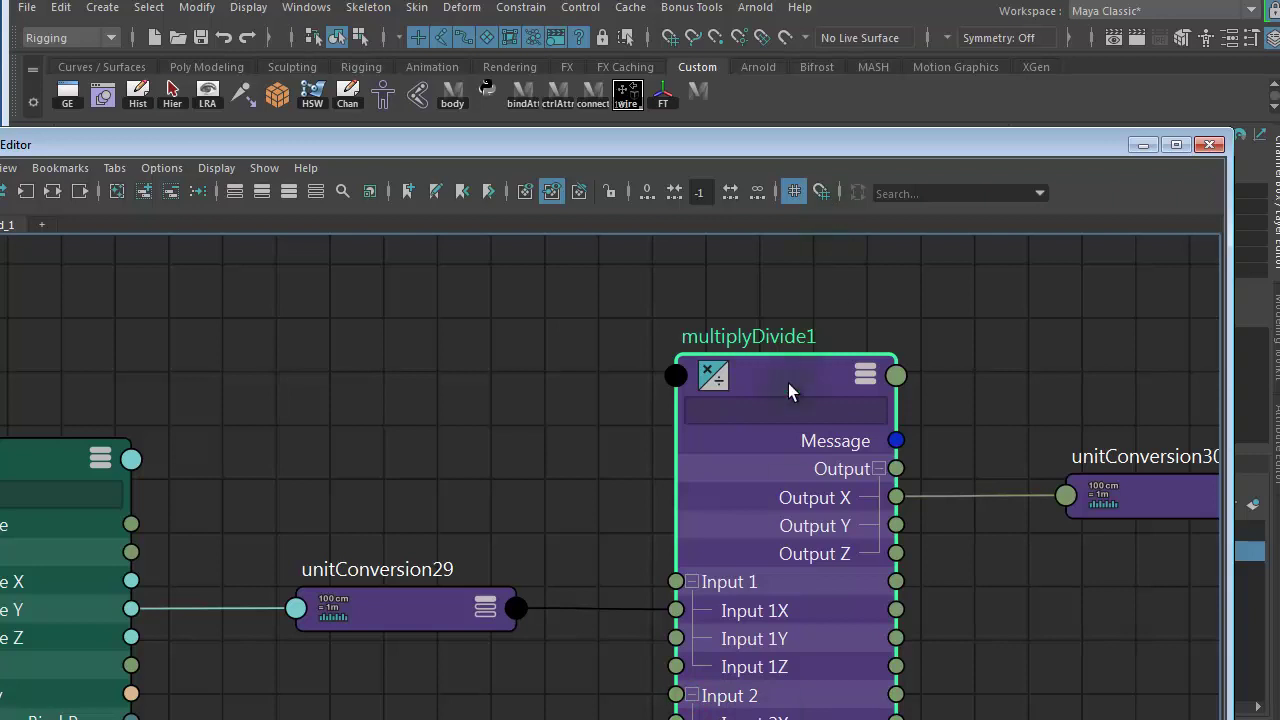
Step: Examine the multiplyDivide node's input values and follow its output through the unit conversion to ctrl_calf_twist01_l's Rotate X
left_click_drag(905, 144, 709, 218)
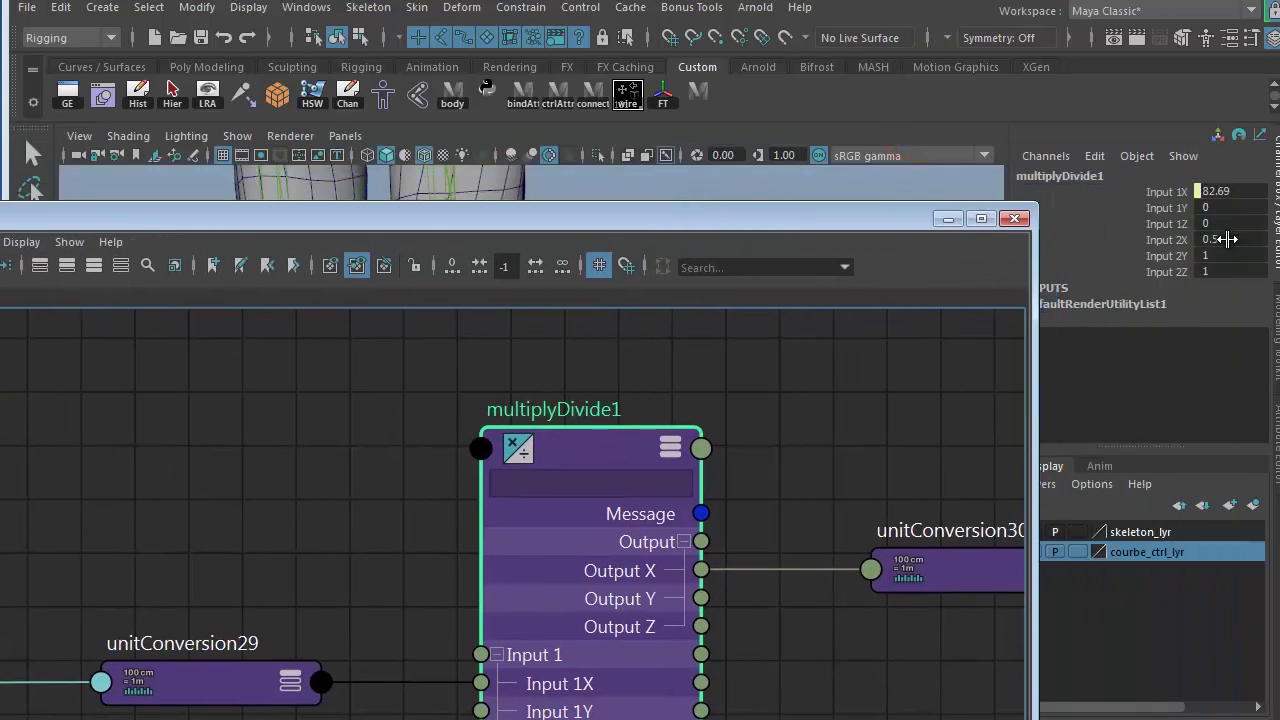
right_click_drag(894, 409, 792, 410, "alt")
middle_click_drag(792, 410, 213, 413, "alt")
right_click_drag(389, 414, 527, 409, "alt")
middle_click_drag(527, 409, 335, 392, "alt")
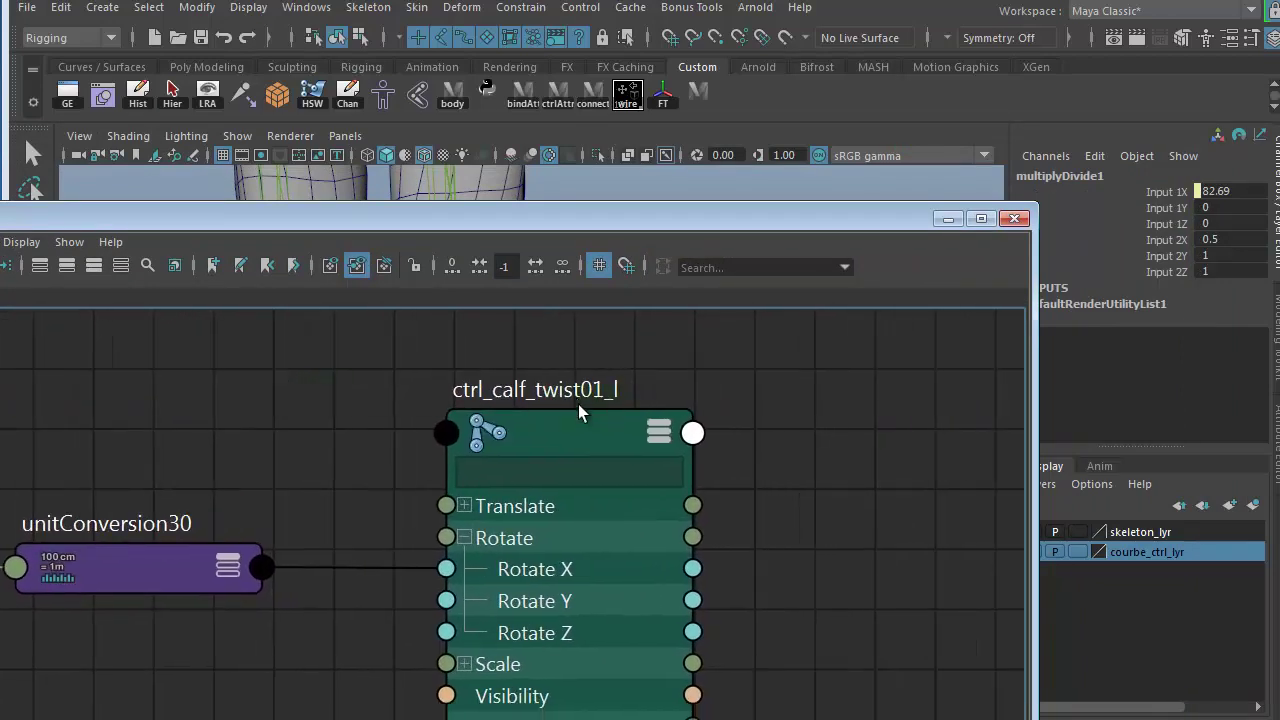
left_click(551, 422)
mouse_move(553, 221)
left_mouse_down()
mouse_move(552, 470)
mouse_move(565, 231)
left_mouse_up()
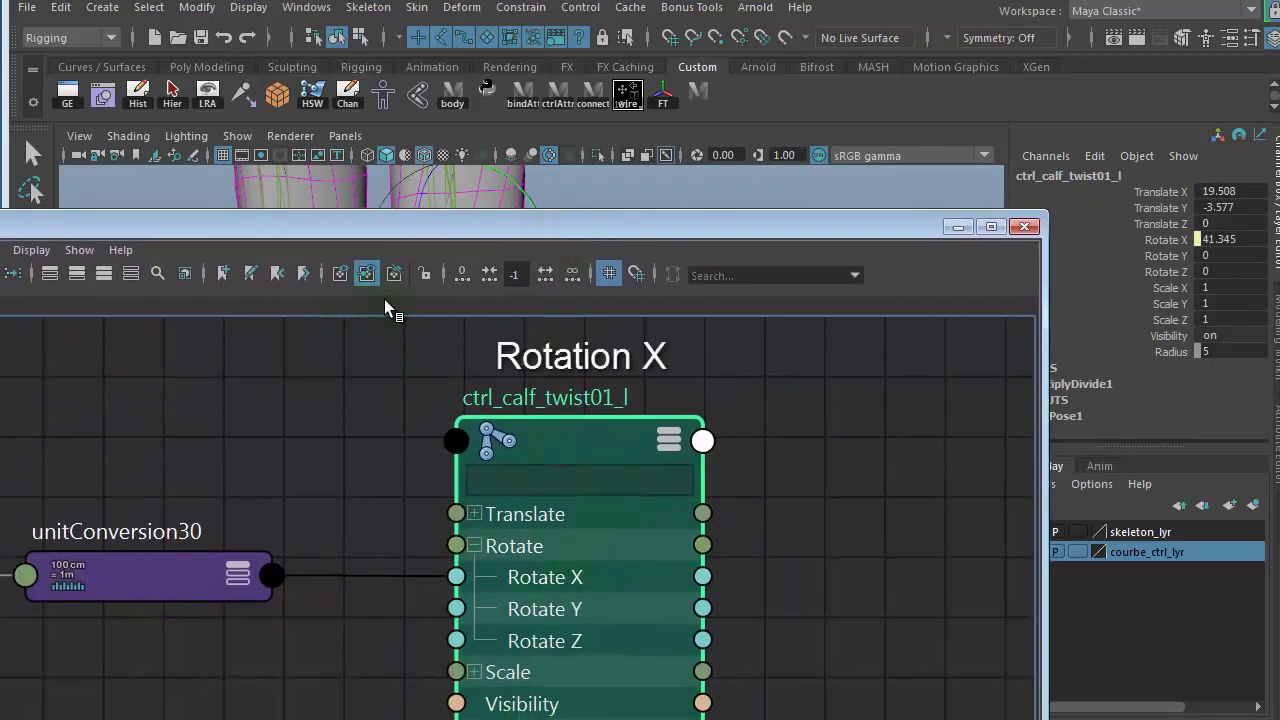
left_click_drag(454, 231, 757, 200)
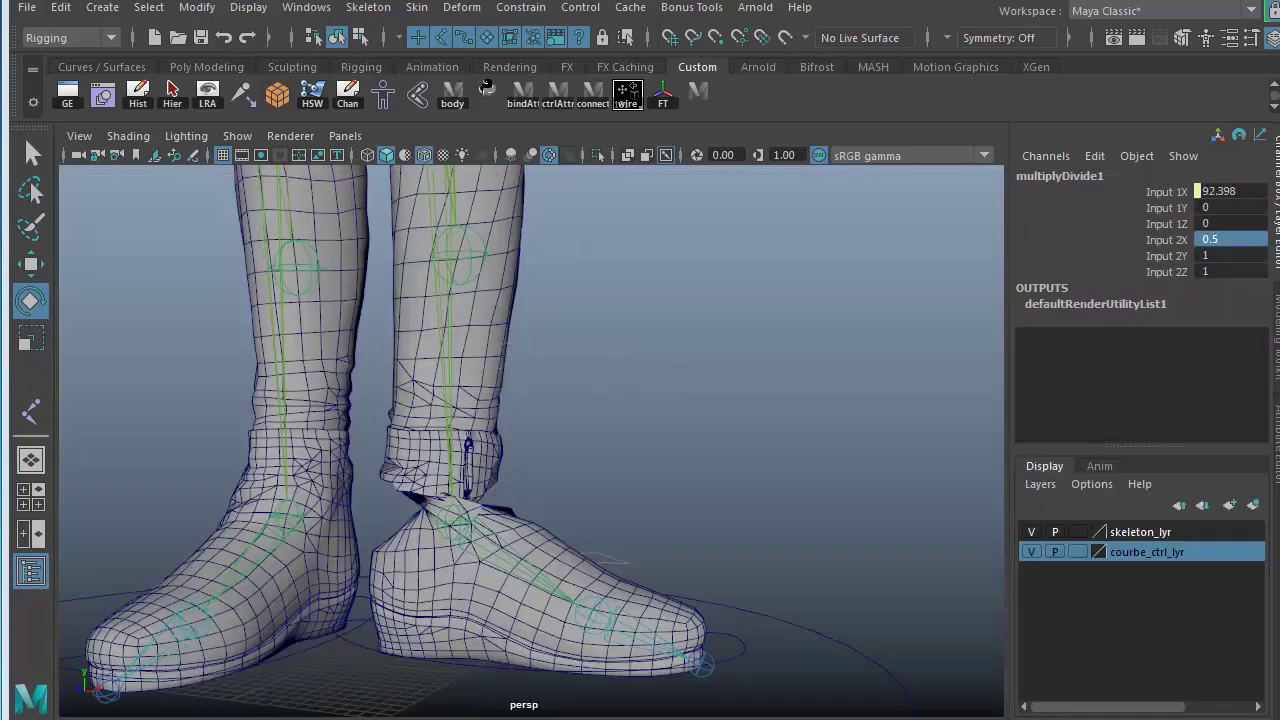
Step: Rotate the left foot control about Y to about 89 degrees and check ctrl_calf_twist01_l's rotation values
left_click(734, 655)
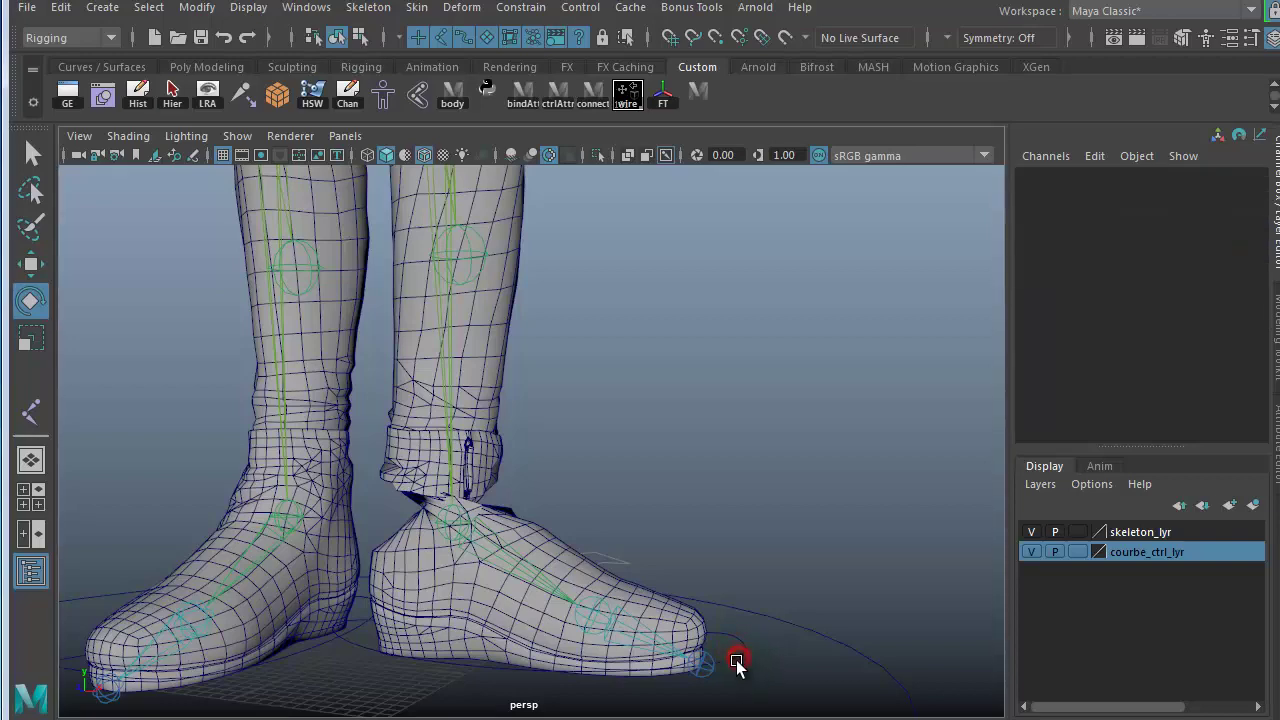
left_click(733, 660)
mouse_move(487, 535)
left_mouse_down()
mouse_move(343, 536)
mouse_move(498, 519)
mouse_move(371, 520)
mouse_move(490, 514)
left_mouse_up()
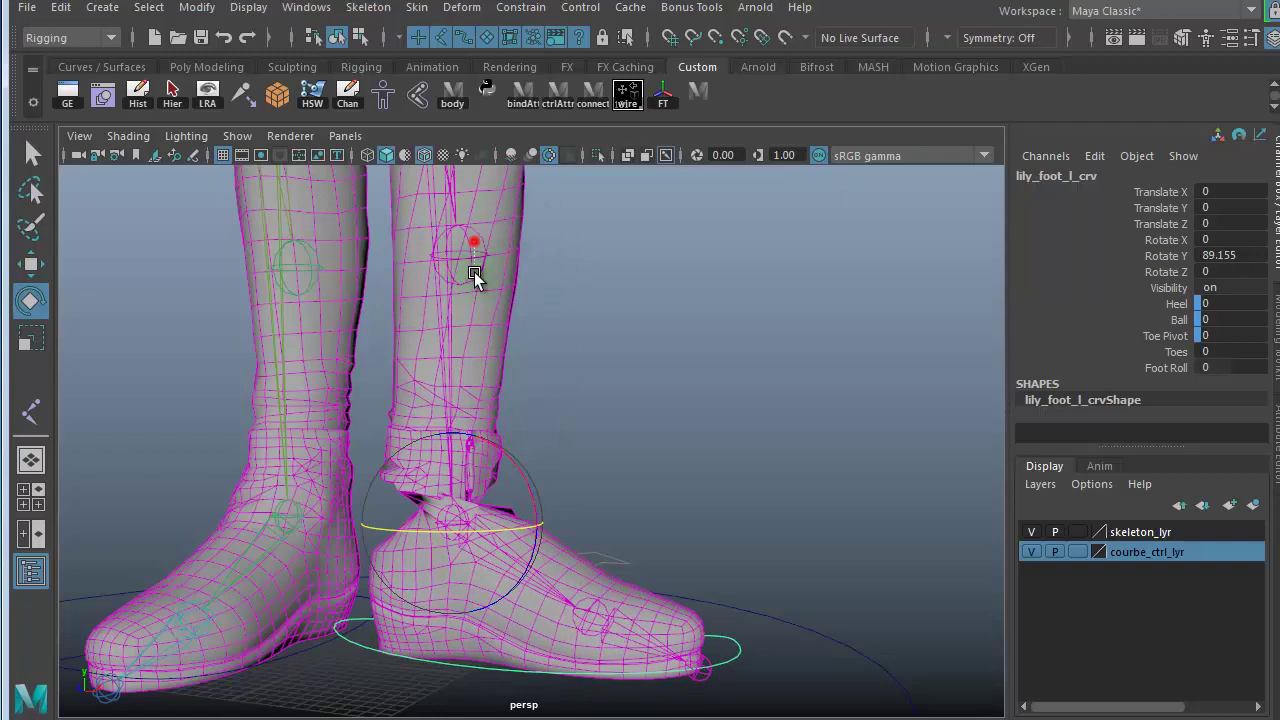
left_click(474, 244)
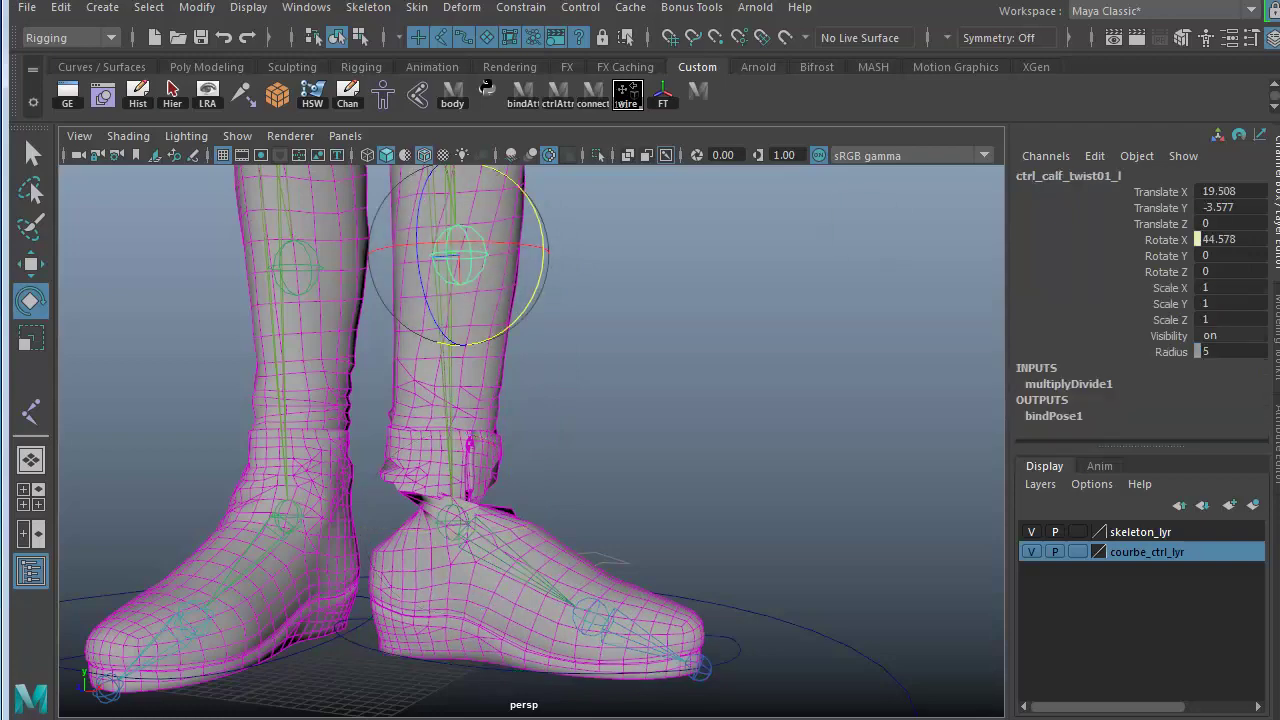
Step: Select the multiplyDivide node, uncover its channel values, and set Input 2X to -0.5
left_click_drag(1279, 85, 193, 15)
left_click(615, 322)
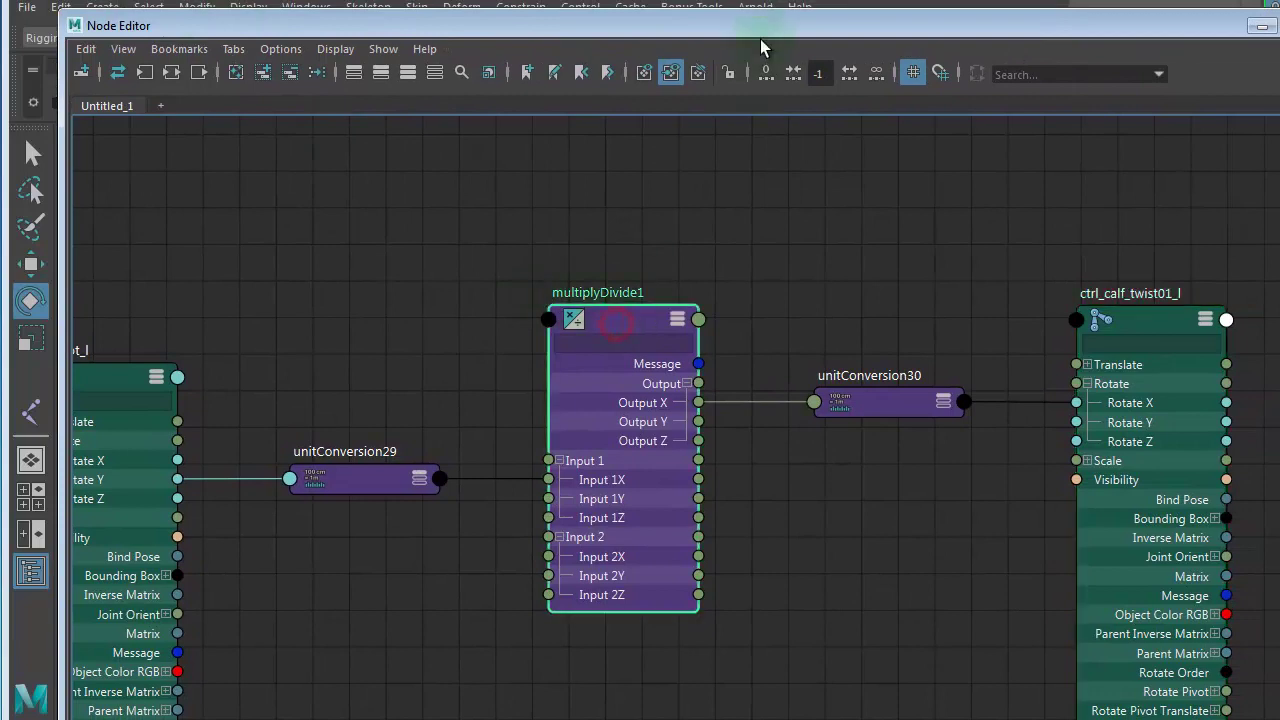
left_click_drag(795, 33, 702, 443)
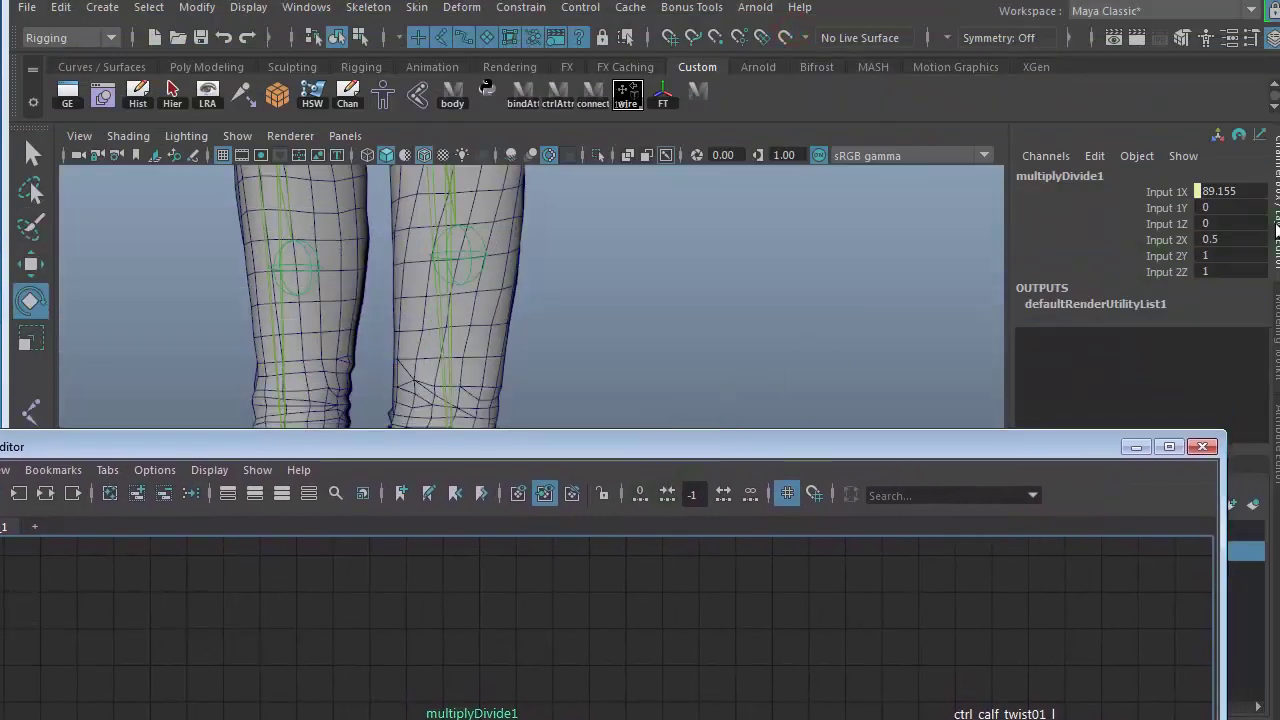
left_click(1237, 239)
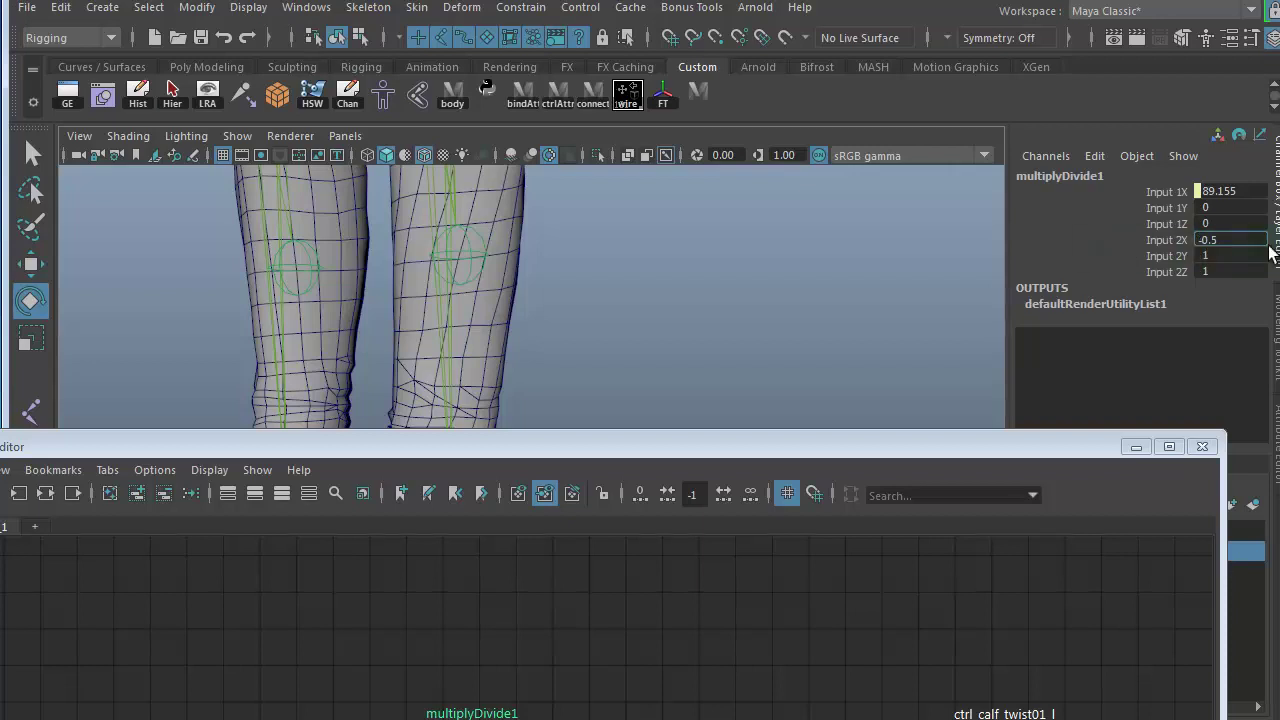
key("Return")
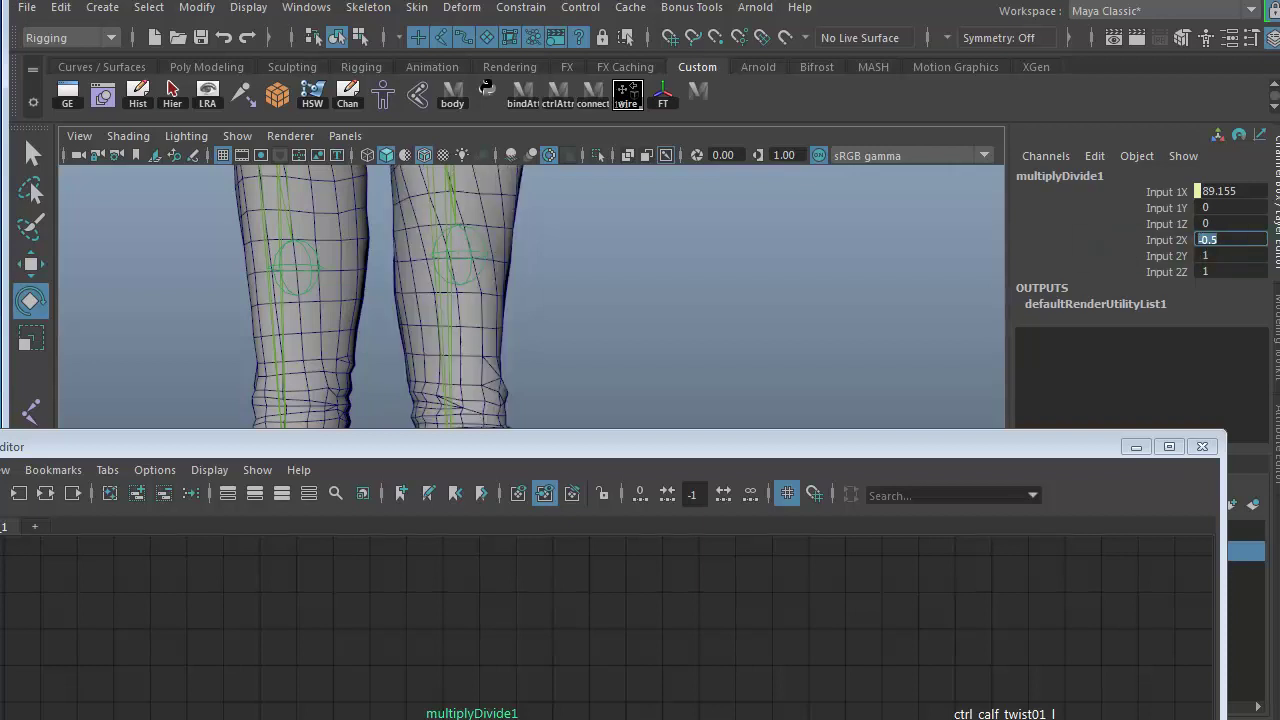
Step: Clear the Node Editor off the character and rotate the left foot control about Y to test the calf twist
double_click(675, 446)
left_click(735, 672)
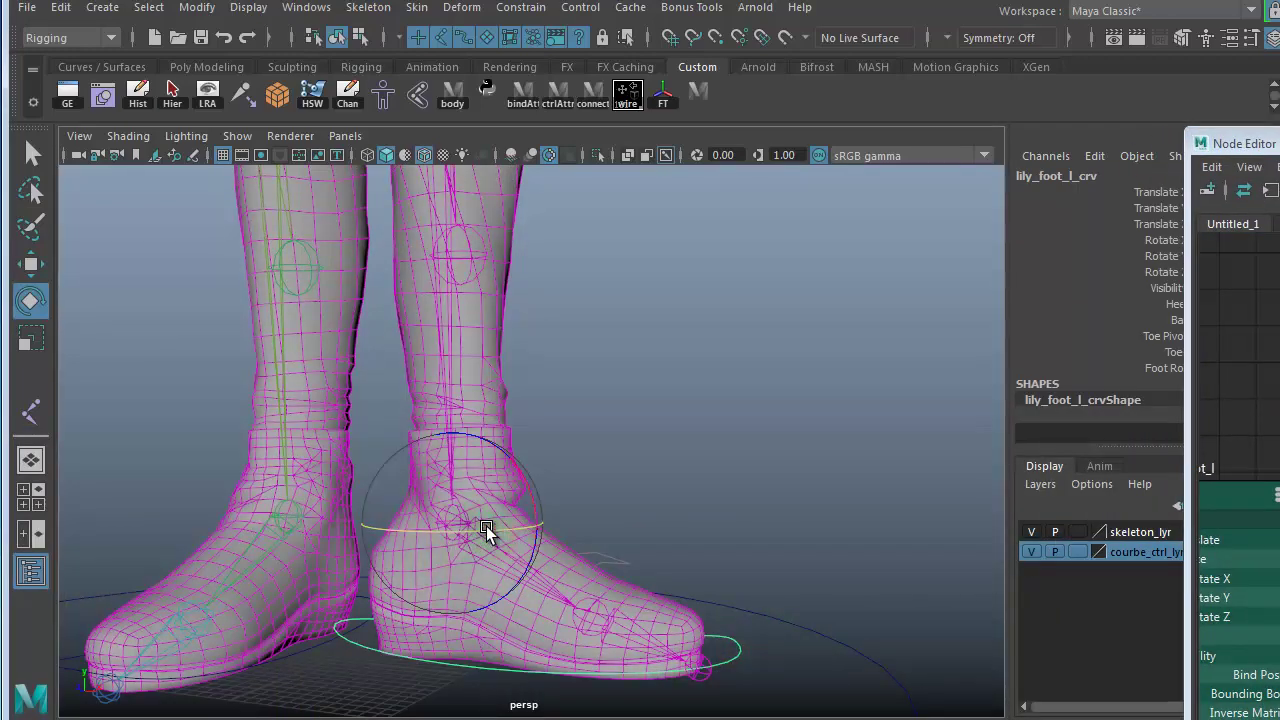
left_click_drag(486, 529, 605, 479)
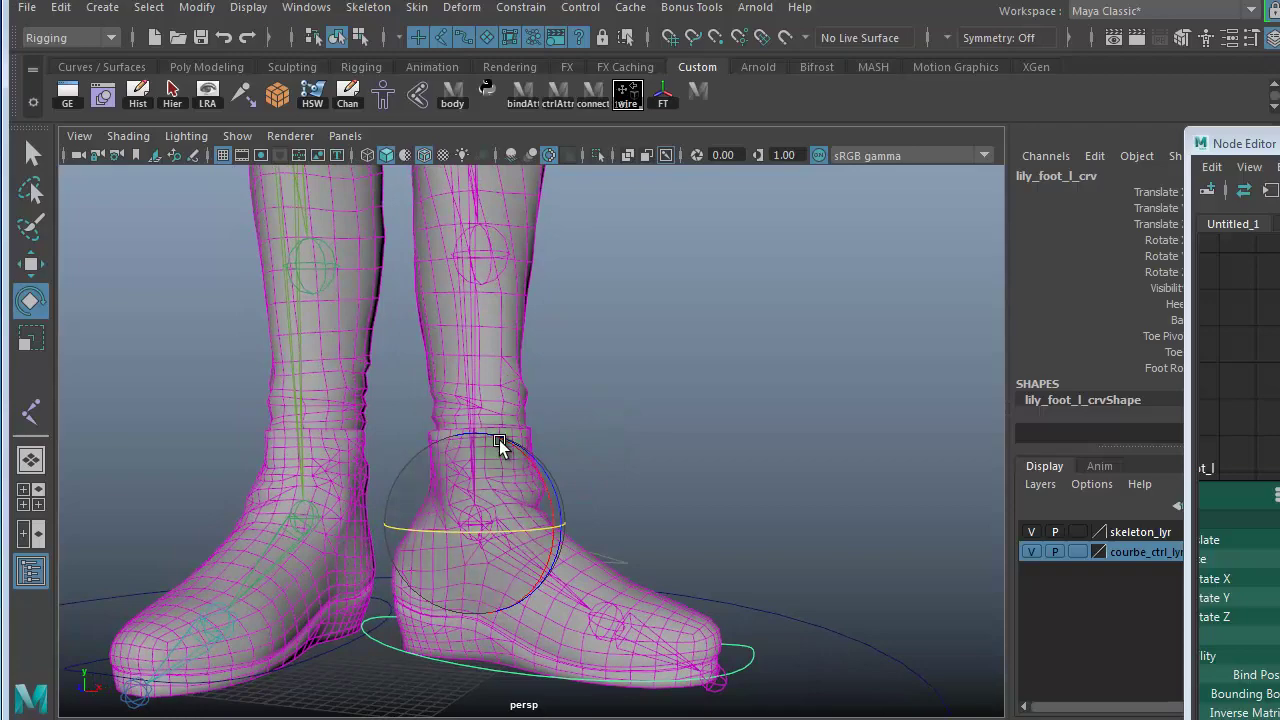
Step: Inspect the left leg from ankle to hip, selecting ctrl_tigh_twist01_l and its parent thigh joint ctrl_tigh_l
middle_click_drag(540, 291, 481, 352, "alt")
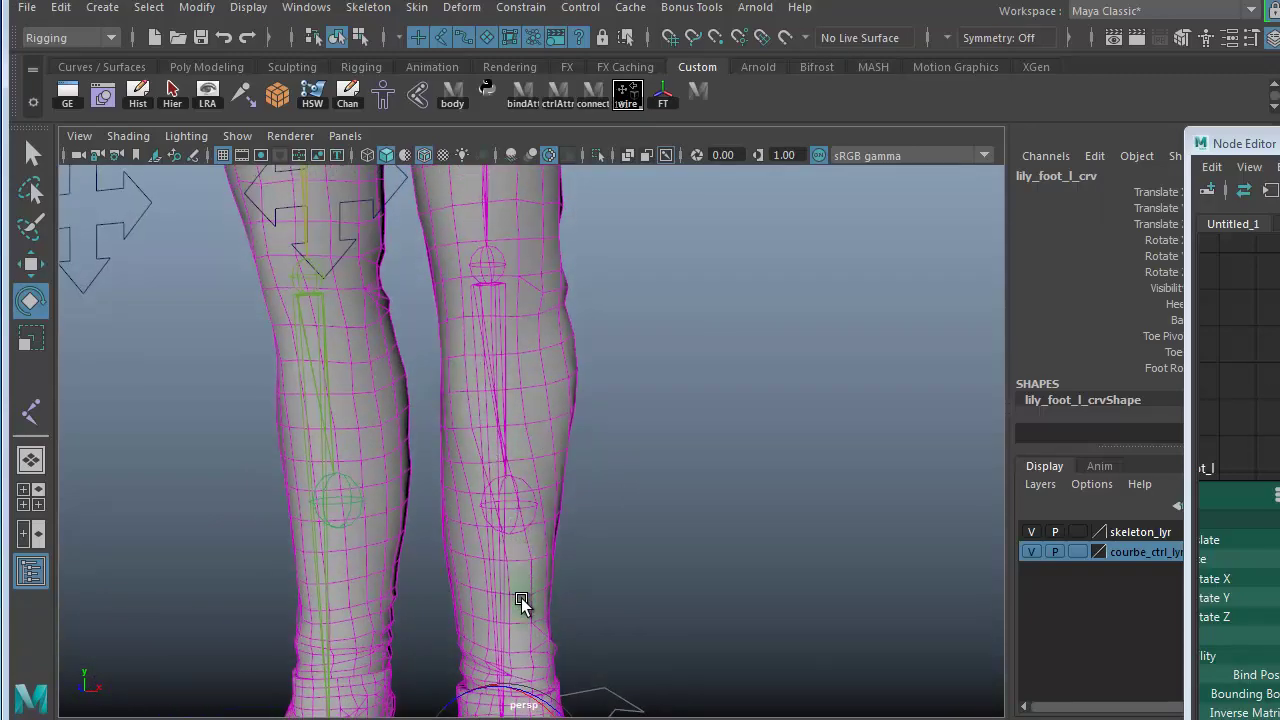
right_click_drag(730, 512, 612, 481, "alt")
middle_click_drag(615, 480, 568, 348, "alt")
left_click_drag(568, 348, 670, 478, "alt")
middle_click_drag(669, 418, 706, 705, "alt")
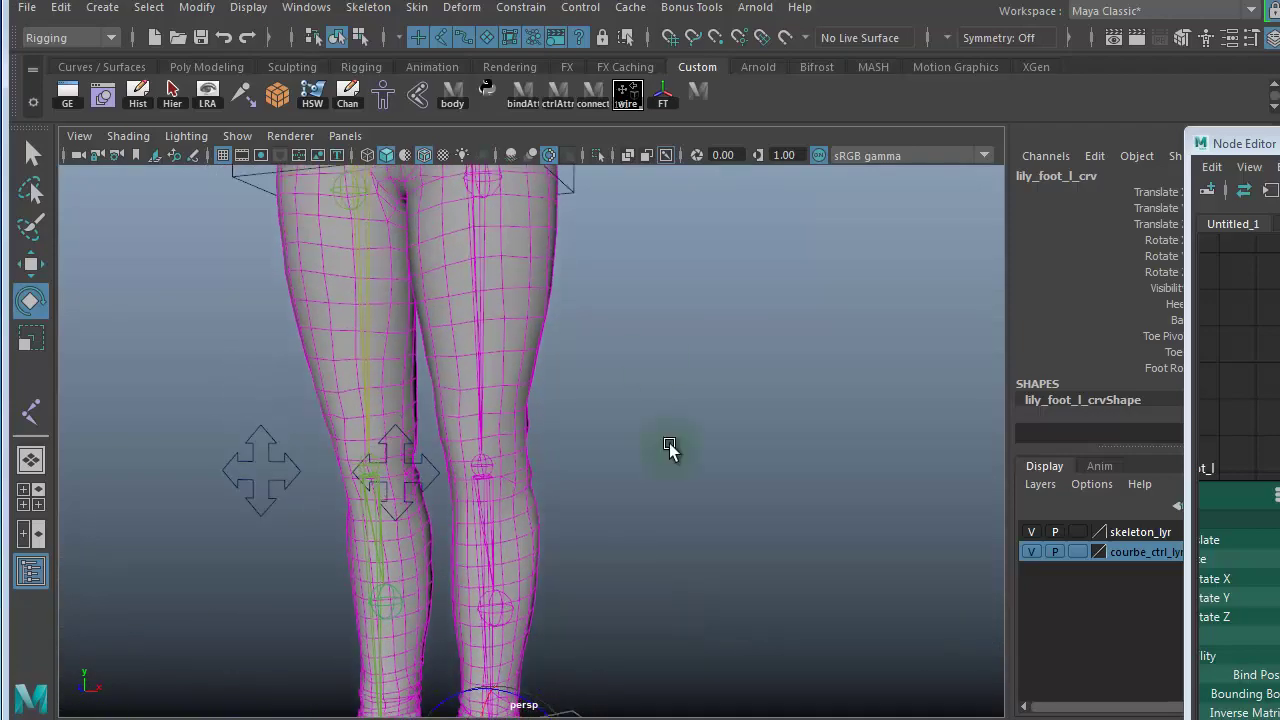
mouse_move(671, 449)
middle_mouse_down("alt")
mouse_move(715, 645)
mouse_move(704, 528)
middle_mouse_up("alt")
mouse_move(649, 472)
right_mouse_down("alt")
mouse_move(845, 452)
mouse_move(663, 431)
mouse_move(536, 573)
right_mouse_up("alt")
left_click(554, 453)
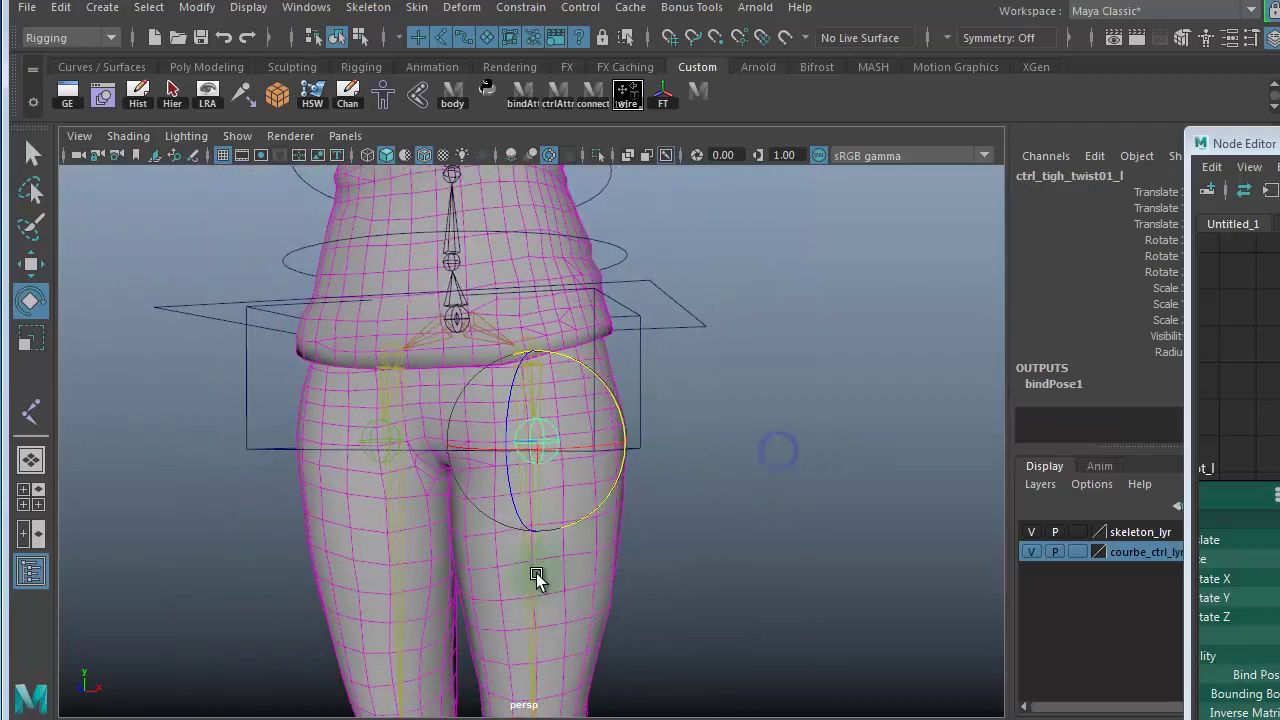
left_click(553, 348)
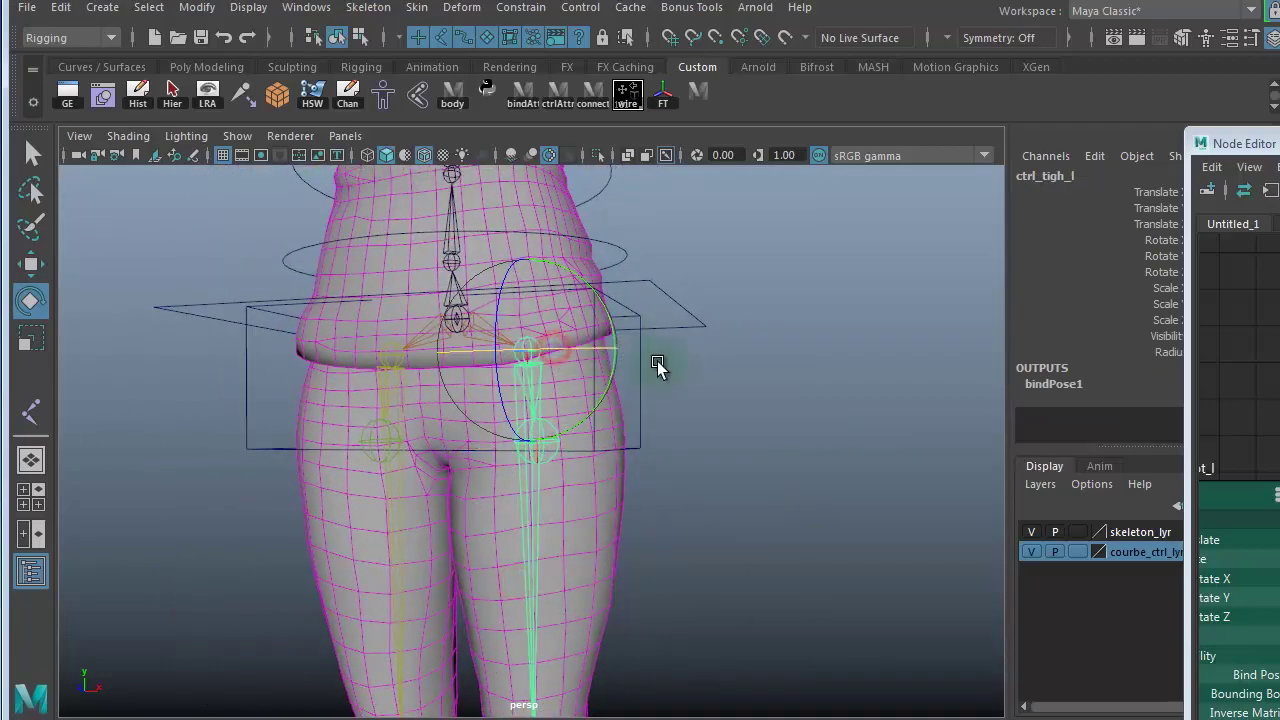
Step: Rotate ctrl_upperarm_twist01_l and ctrl_upperarm_twist02_l about the left upper arm's length
middle_click_drag(739, 364, 733, 582, "alt")
left_click_drag(704, 509, 753, 505, "alt")
middle_click_drag(755, 503, 595, 489, "alt")
right_click_drag(663, 494, 817, 487, "alt")
left_click_drag(652, 469, 665, 481, "alt")
middle_click_drag(665, 481, 643, 339, "alt")
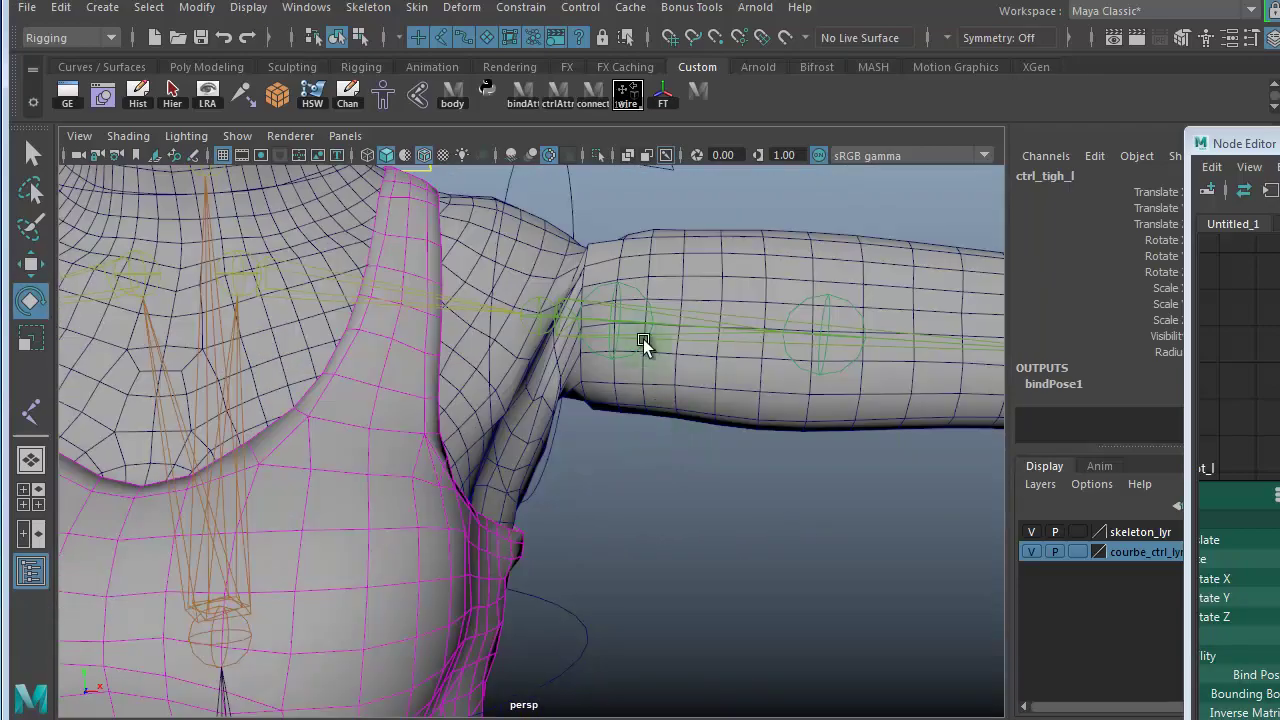
left_click(620, 290)
left_click_drag(609, 254, 594, 349)
middle_click_drag(811, 394, 592, 268, "alt")
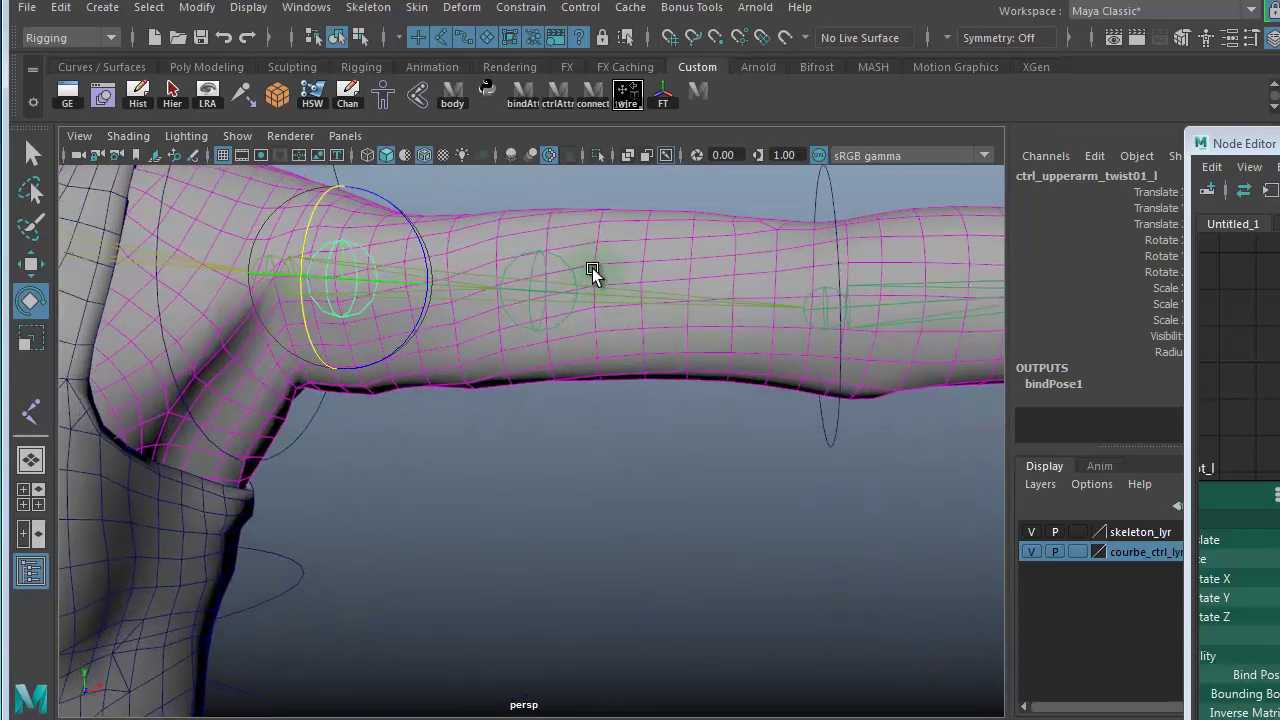
left_click(566, 261)
left_click_drag(527, 225, 514, 294)
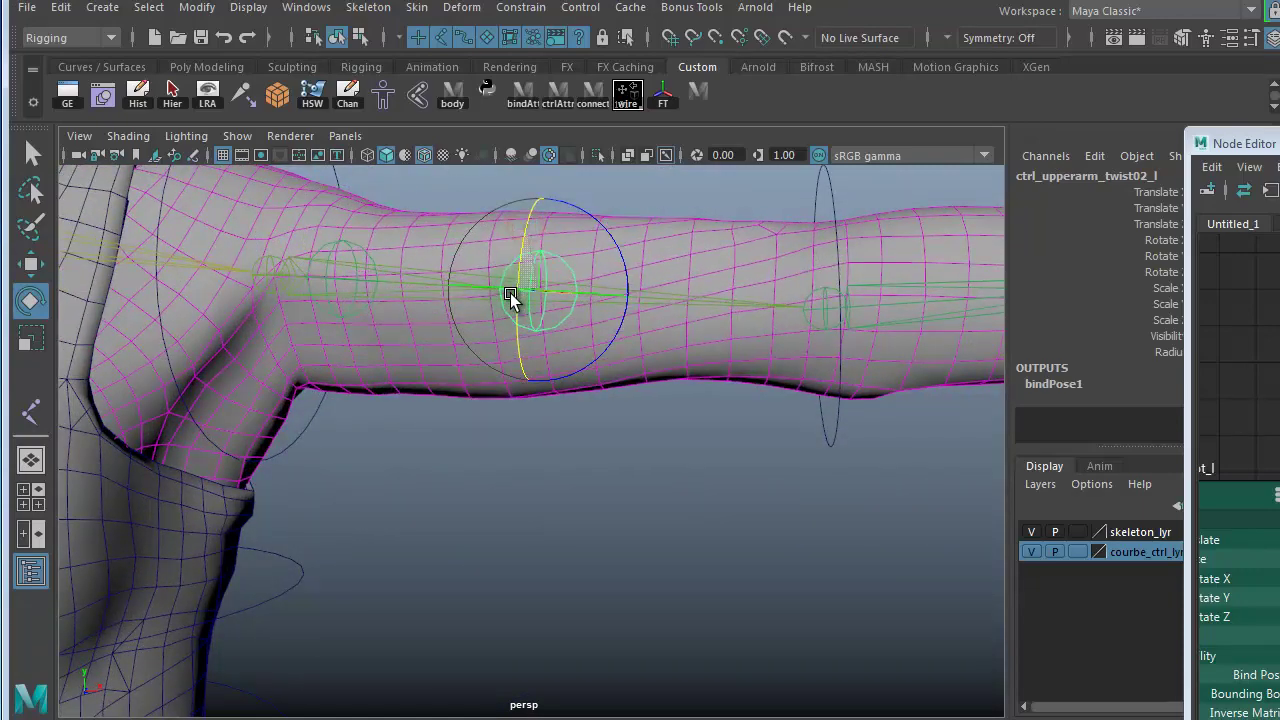
Step: Rotate the left wrist control about the forearm's length so the thumb points downward, and clear the selection
middle_click_drag(802, 301, 677, 346, "alt")
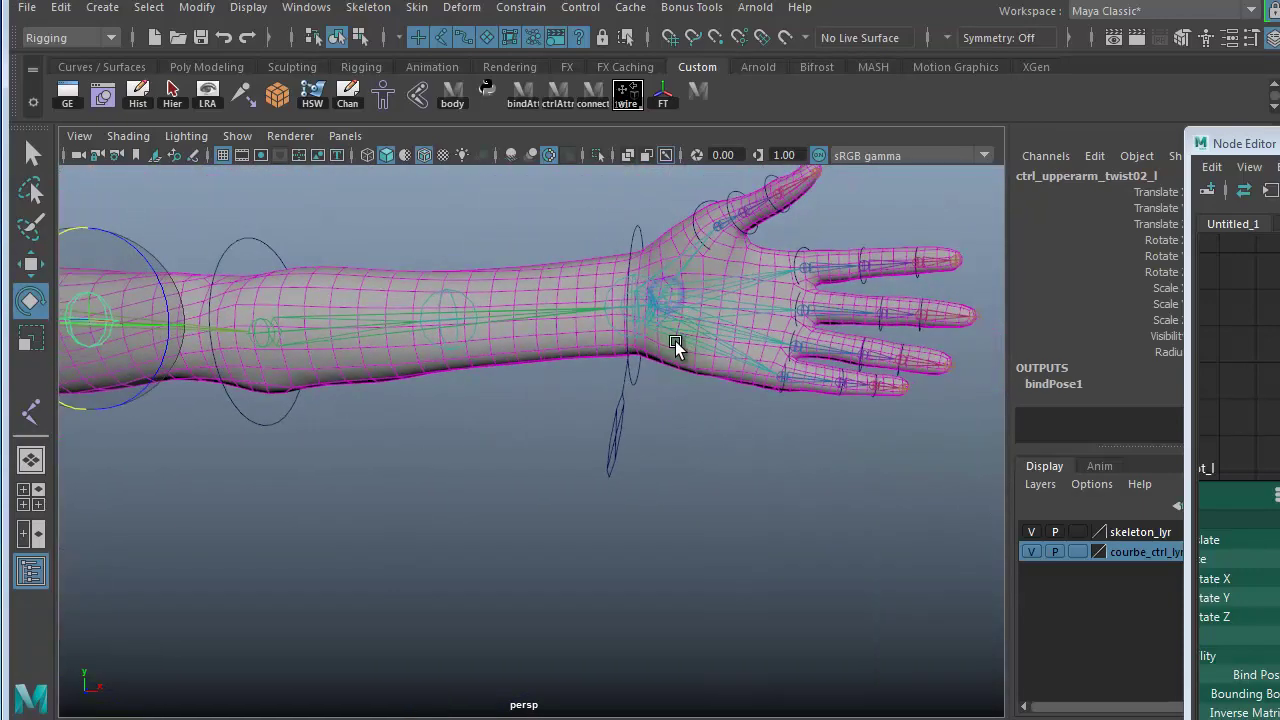
left_click(637, 234)
left_click_drag(634, 243, 620, 477)
left_click(627, 476)
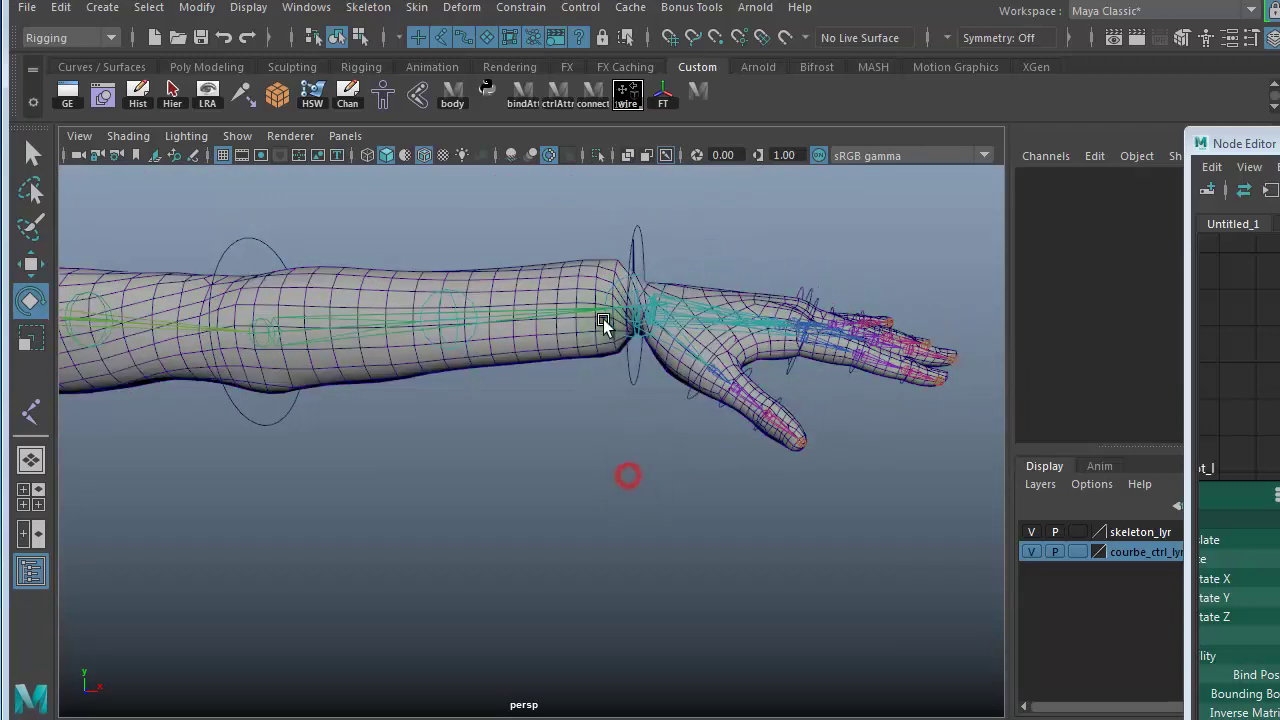
Step: Rotate ctrl_lowerarm_twist01_l and ctrl_lowerarm_twist02_l about the left forearm's length to follow the turned hand
left_click(616, 285)
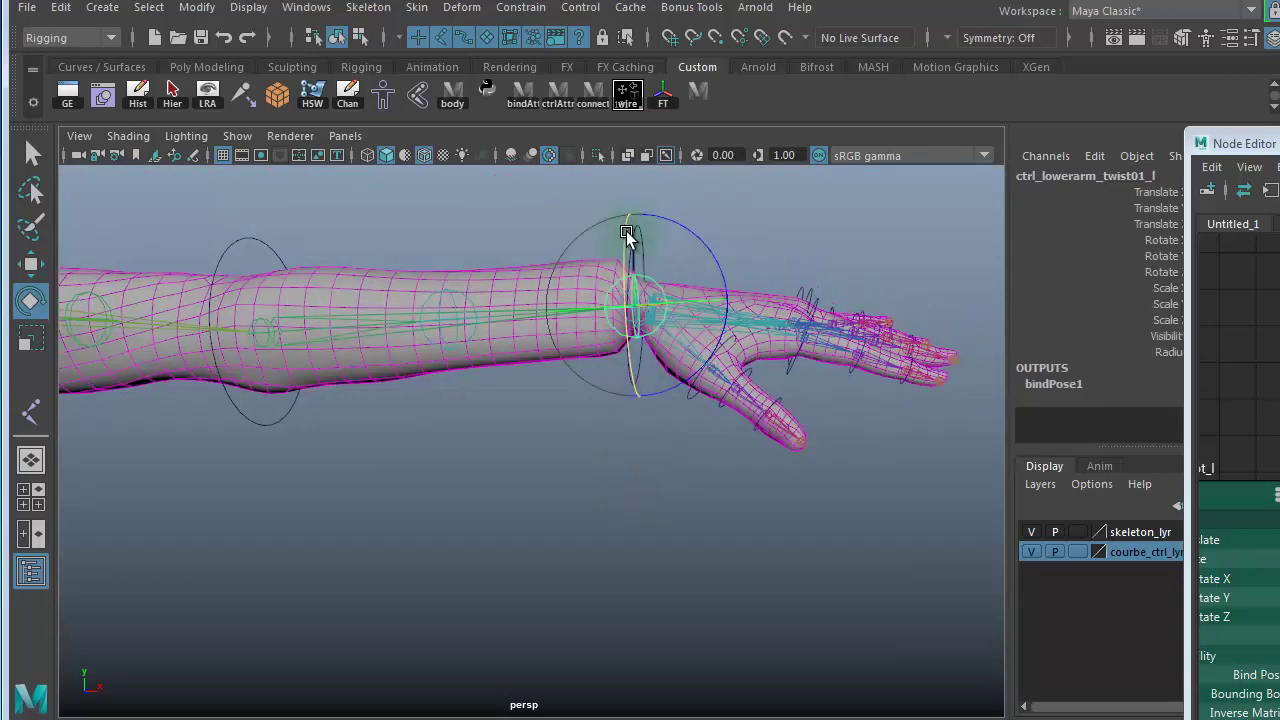
left_click_drag(617, 234, 607, 334)
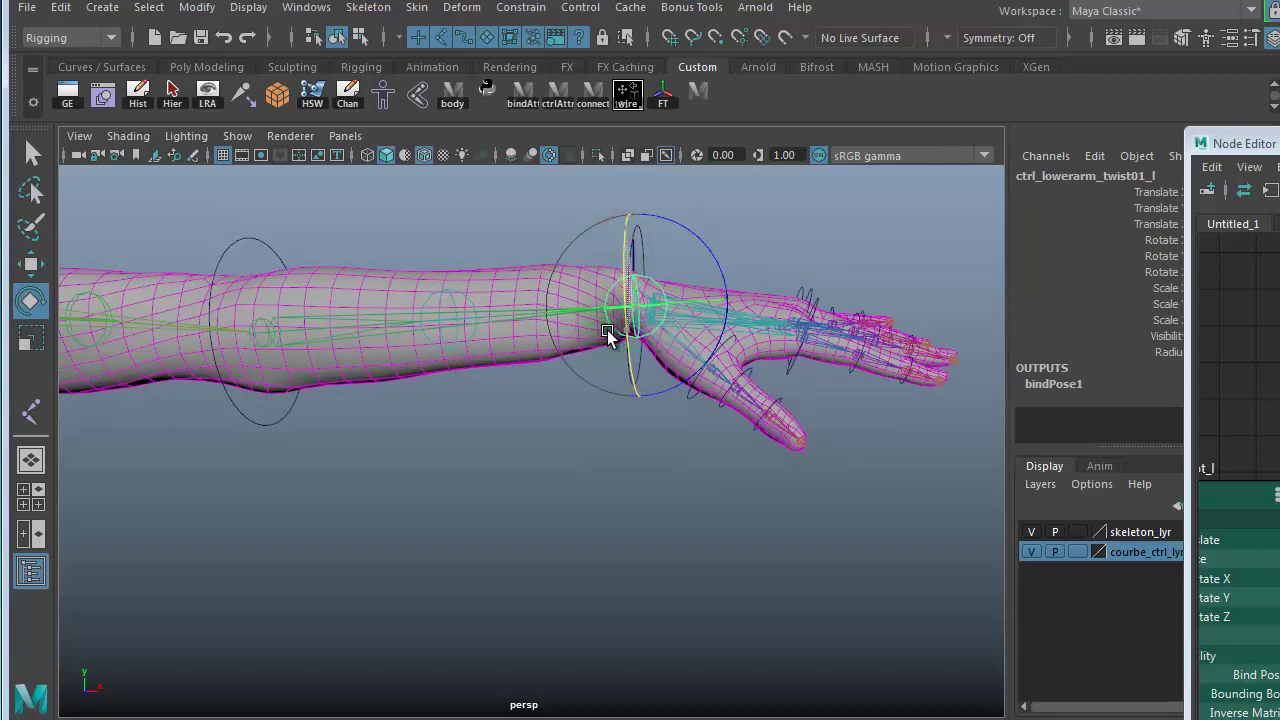
left_click(449, 289)
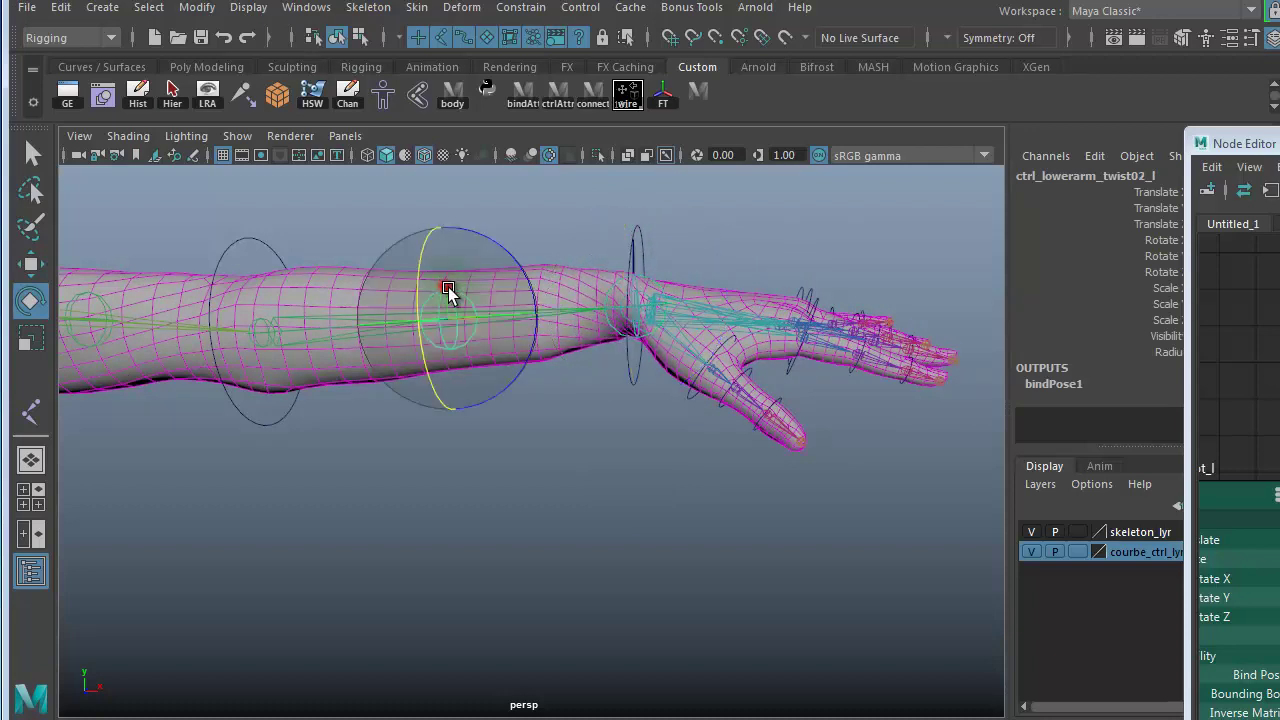
left_click_drag(416, 278, 416, 324)
left_click_drag(580, 237, 609, 245, "alt")
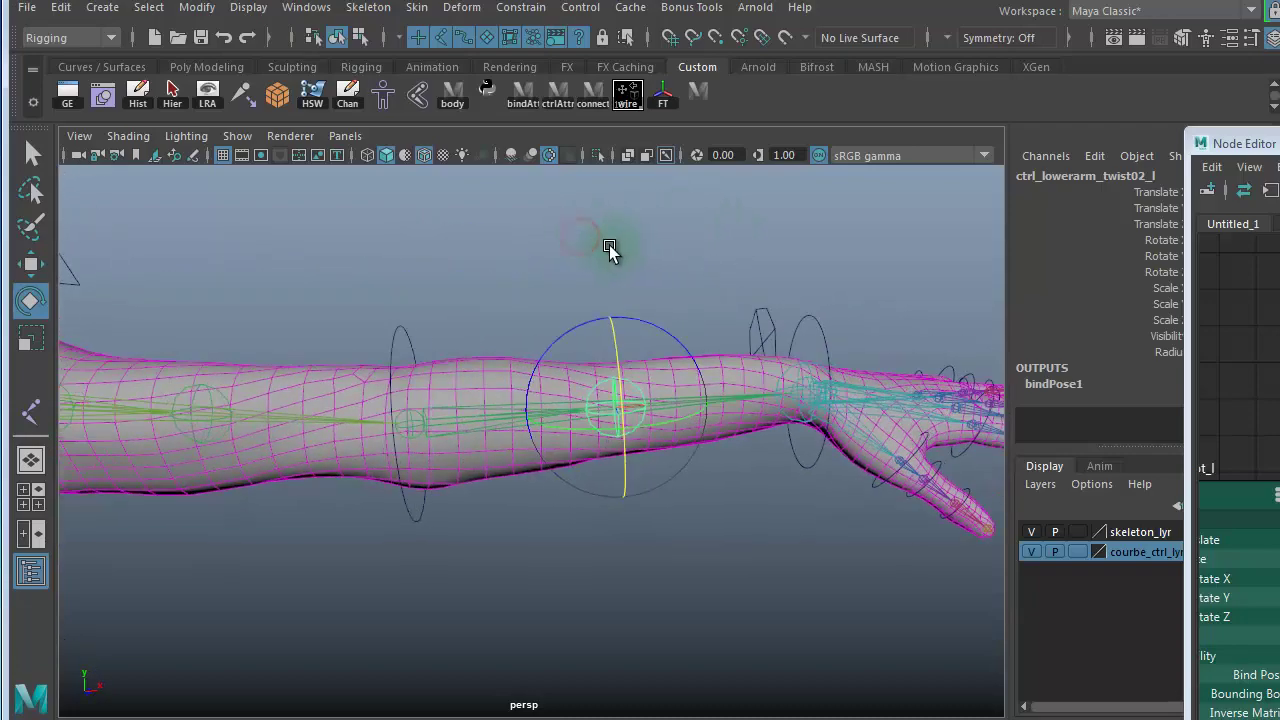